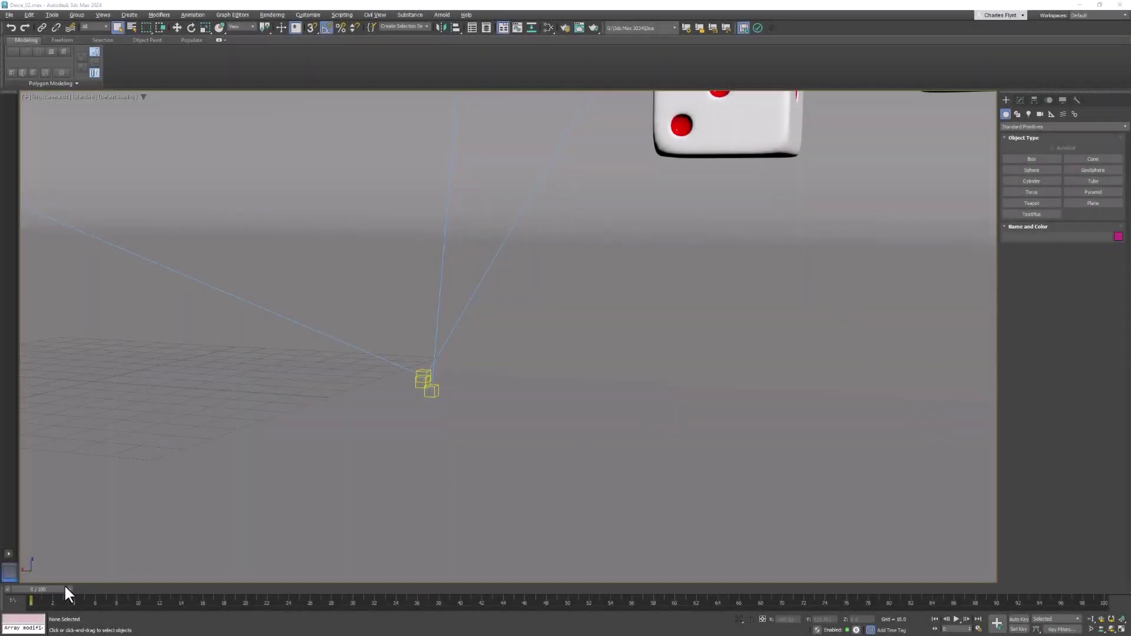
- Scrub back and forth through the MassFX falling-dice animation and play it in all four views
{"action": "left_click_drag", "start_coordinate": [42, 590], "coordinate": [1071, 613]}
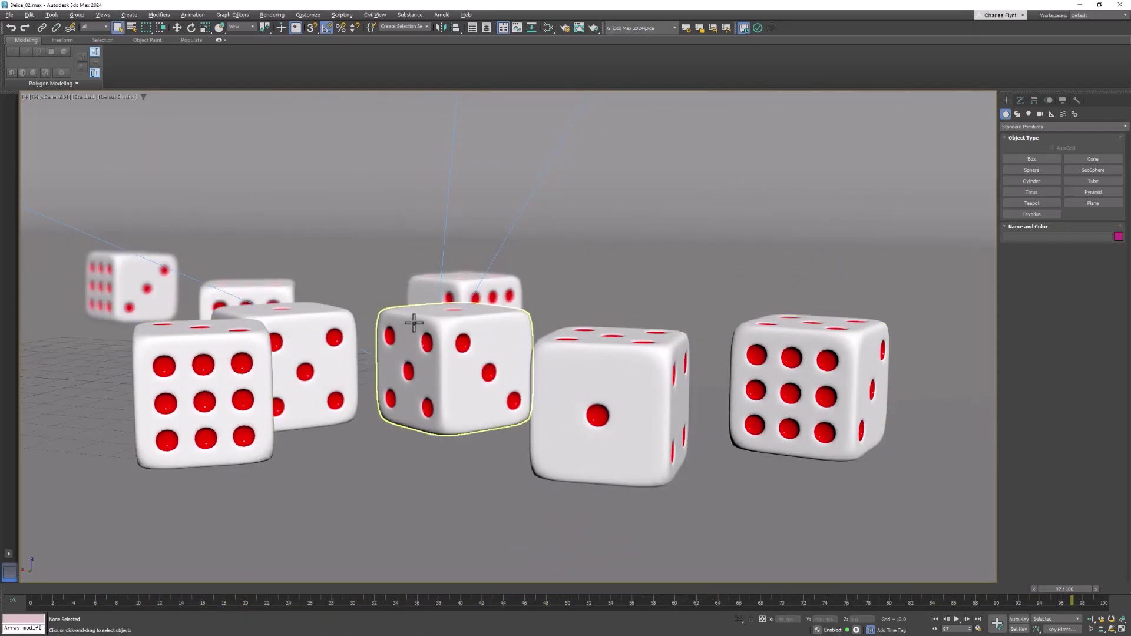
{"action": "left_click_drag", "start_coordinate": [1056, 587], "coordinate": [884, 601]}
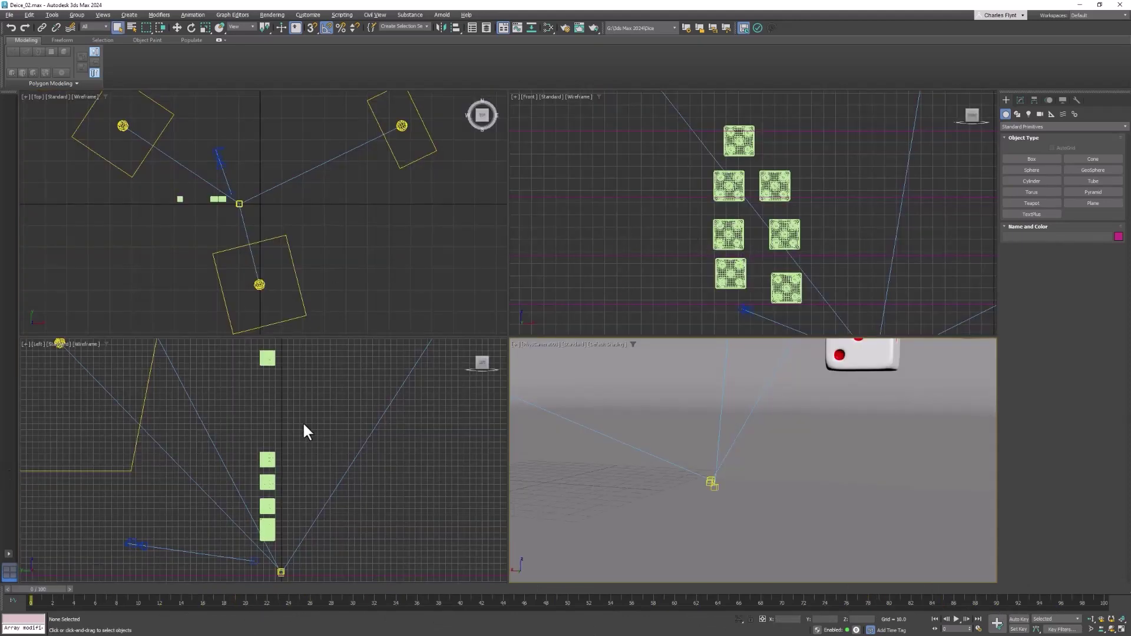
{"action": "middle_click_drag", "start_coordinate": [784, 255], "coordinate": [783, 205]}
{"action": "left_click_drag", "start_coordinate": [46, 589], "coordinate": [20, 582]}
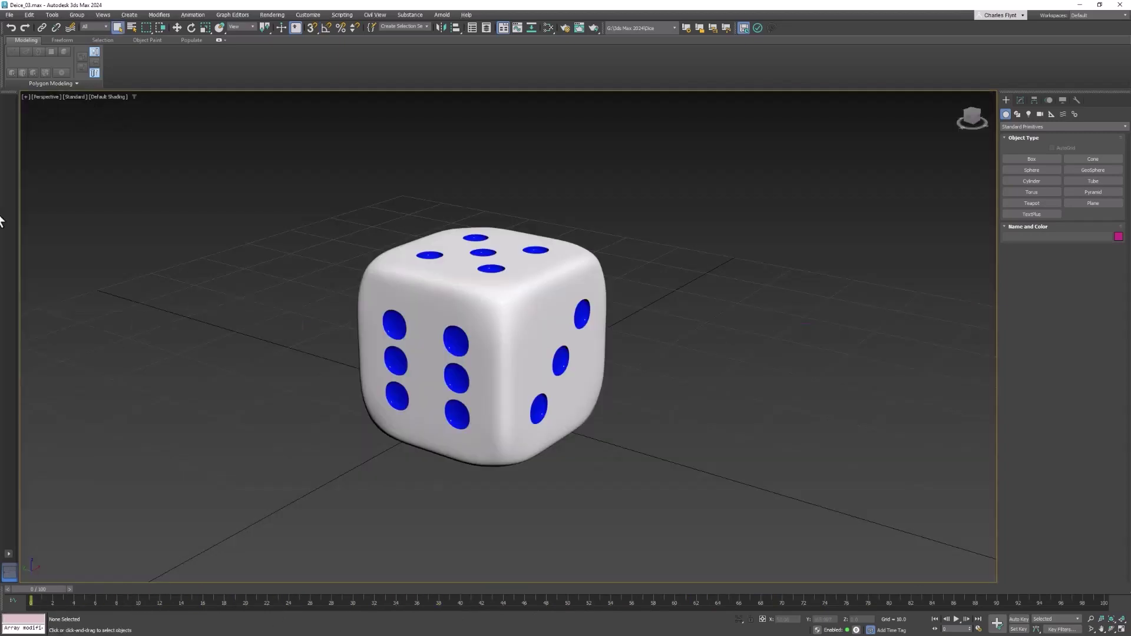
- Select the die and raise it above the grid with Select and Move
{"action": "left_click", "coordinate": [471, 302]}
{"action": "scroll", "coordinate": [483, 312], "scroll_direction": "down", "scroll_amount": 5}
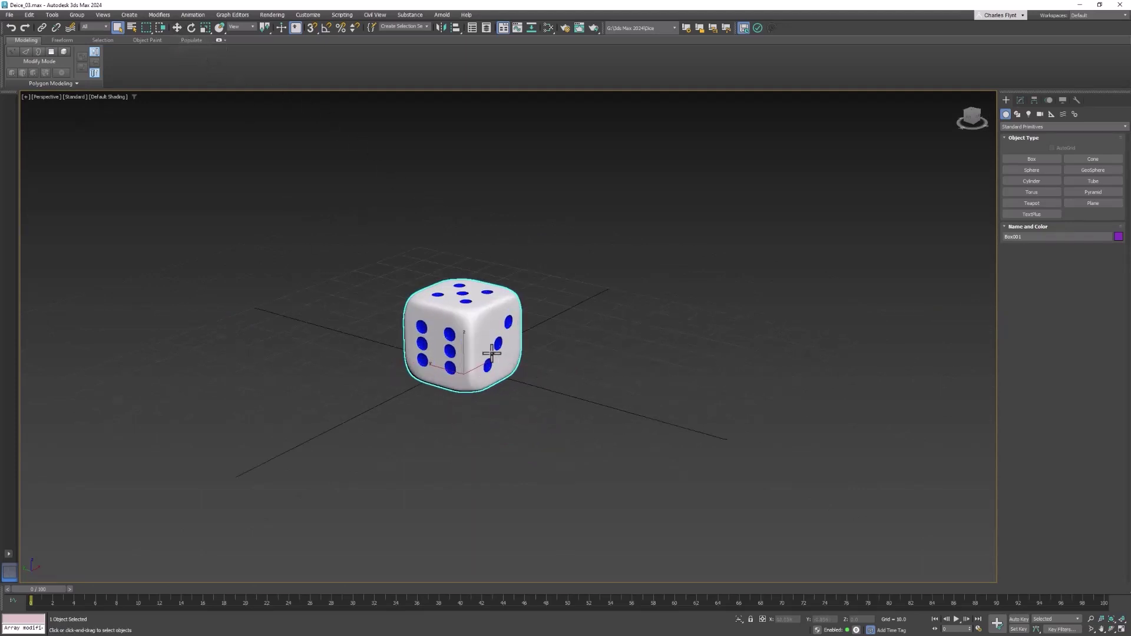
{"action": "left_click", "coordinate": [177, 28]}
{"action": "scroll", "coordinate": [459, 365], "scroll_direction": "down", "scroll_amount": 3}
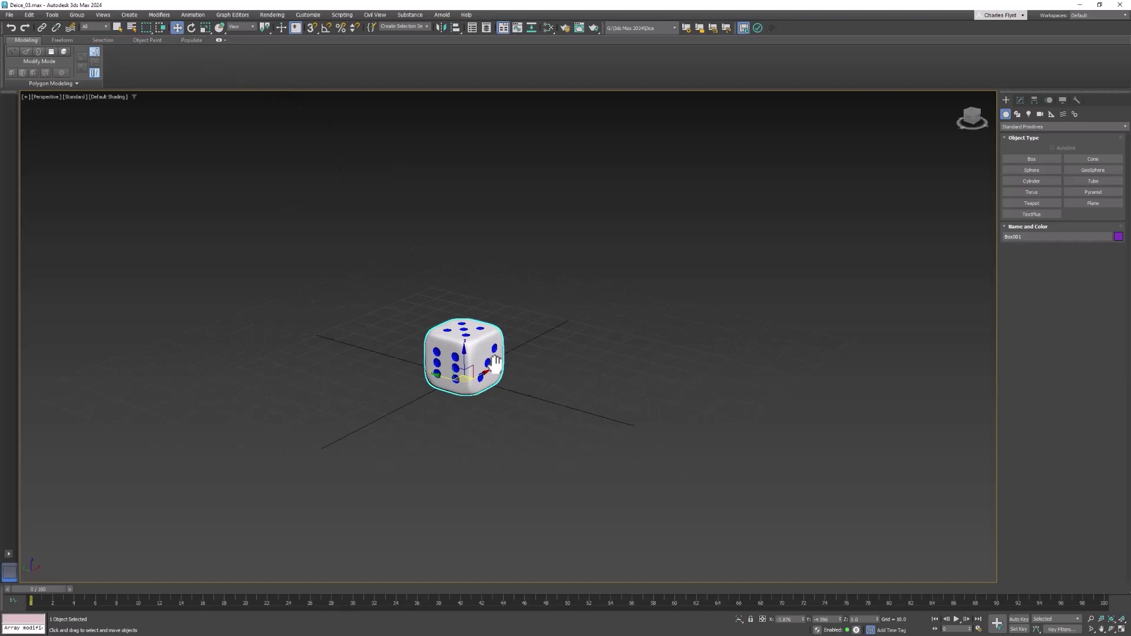
{"action": "left_click_drag", "start_coordinate": [459, 366], "coordinate": [458, 314]}
{"action": "scroll", "coordinate": [465, 353], "scroll_direction": "down", "scroll_amount": 2}
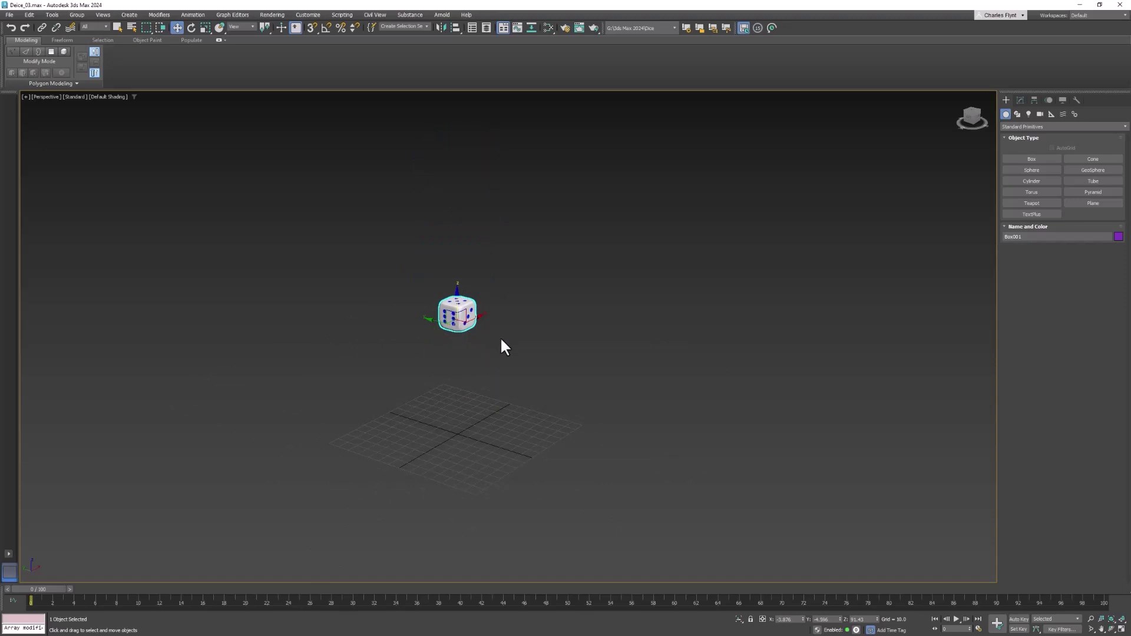
{"action": "middle_click_drag", "start_coordinate": [590, 375], "coordinate": [502, 335], "text": "alt"}
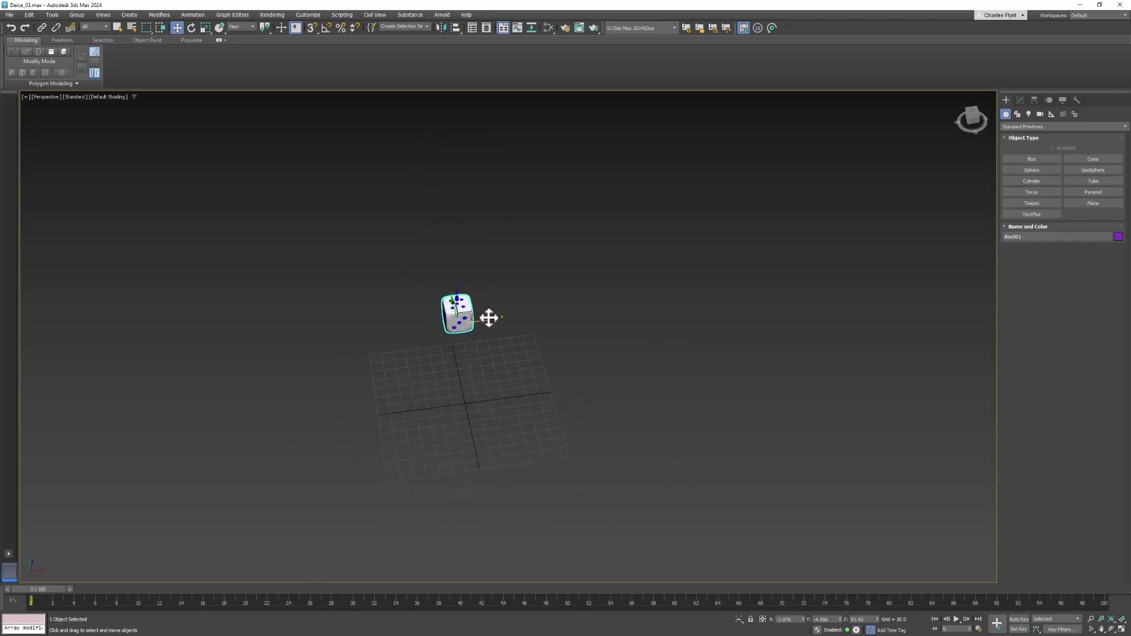
- Shift-clone the die right, then clone both left to make a row of four dice
{"action": "left_click_drag", "start_coordinate": [489, 319], "coordinate": [535, 315], "text": "shift"}
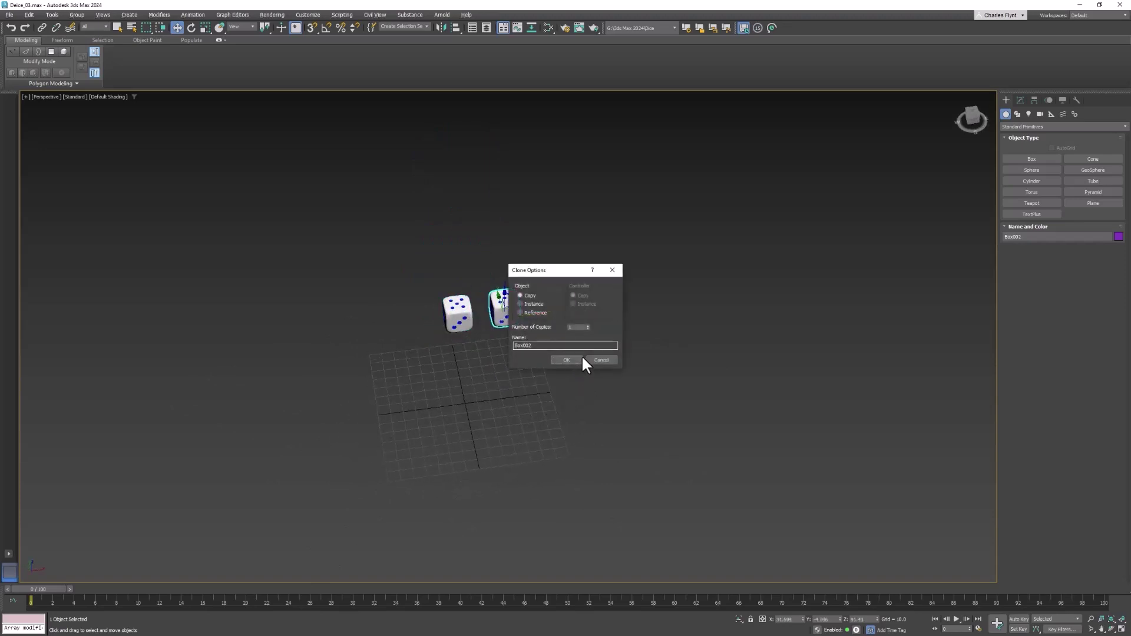
{"action": "left_click", "coordinate": [566, 360]}
{"action": "key", "text": "ctrl+a"}
{"action": "mouse_move", "coordinate": [518, 351]}
{"action": "middle_mouse_down", "text": "alt"}
{"action": "mouse_move", "coordinate": [600, 293]}
{"action": "mouse_move", "coordinate": [580, 339]}
{"action": "middle_mouse_up", "text": "alt"}
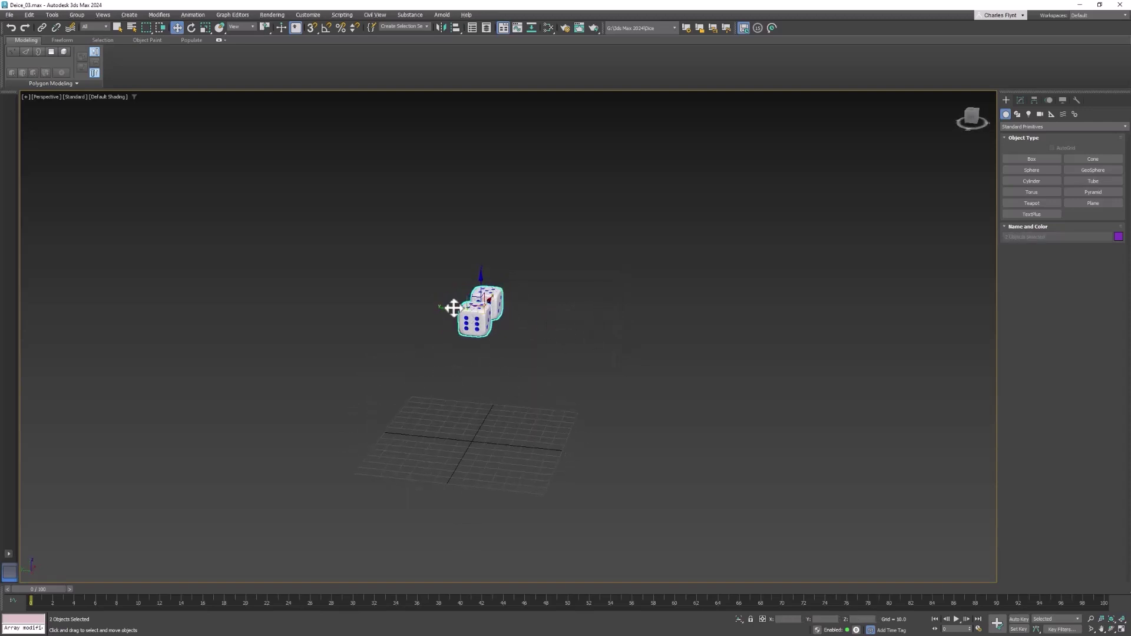
{"action": "left_click_drag", "start_coordinate": [453, 308], "coordinate": [411, 306], "text": "shift"}
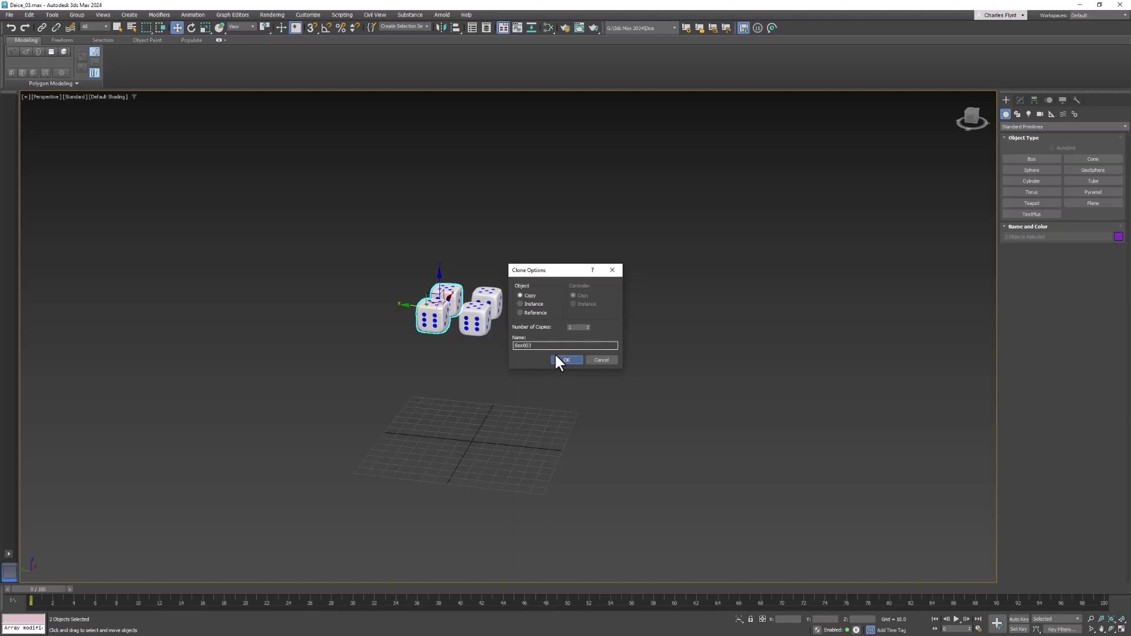
{"action": "left_click", "coordinate": [564, 360]}
{"action": "mouse_move", "coordinate": [559, 361]}
{"action": "middle_mouse_down", "text": "alt"}
{"action": "mouse_move", "coordinate": [531, 411]}
{"action": "mouse_move", "coordinate": [571, 379]}
{"action": "middle_mouse_up", "text": "alt"}
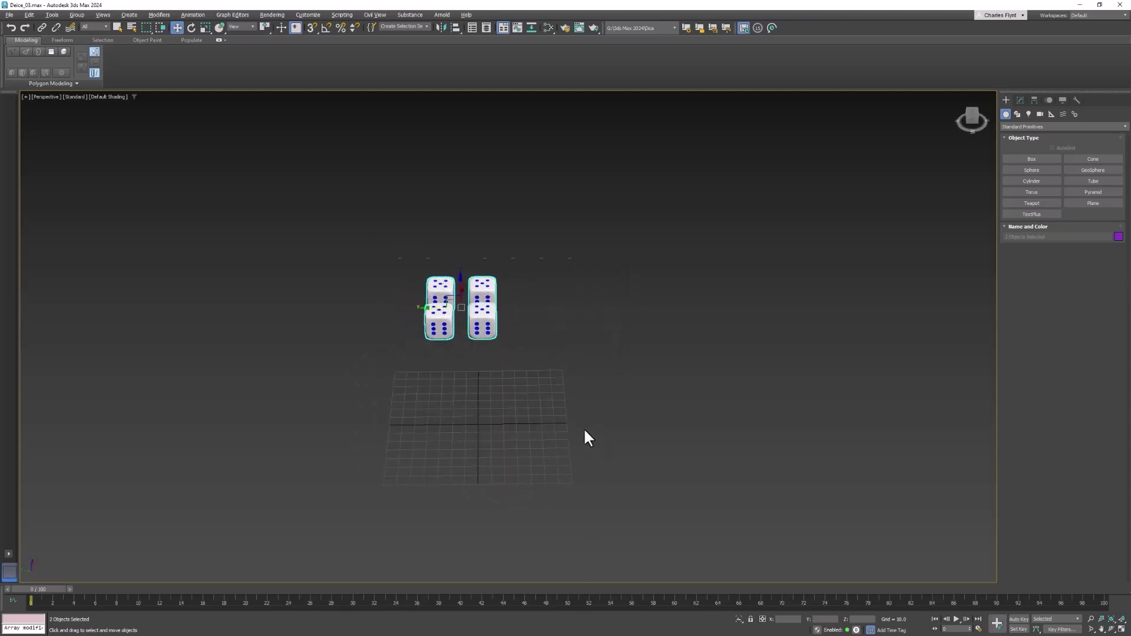
{"action": "middle_click_drag", "start_coordinate": [586, 438], "coordinate": [560, 424], "text": "alt"}
- Clone the four dice upward twice to build three stacked layers
{"action": "key", "text": "ctrl+a"}
{"action": "mouse_move", "coordinate": [474, 294]}
{"action": "left_mouse_down", "text": "shift"}
{"action": "mouse_move", "coordinate": [475, 220]}
{"action": "mouse_move", "coordinate": [475, 245]}
{"action": "left_mouse_up", "text": "shift"}
{"action": "left_click", "coordinate": [573, 362]}
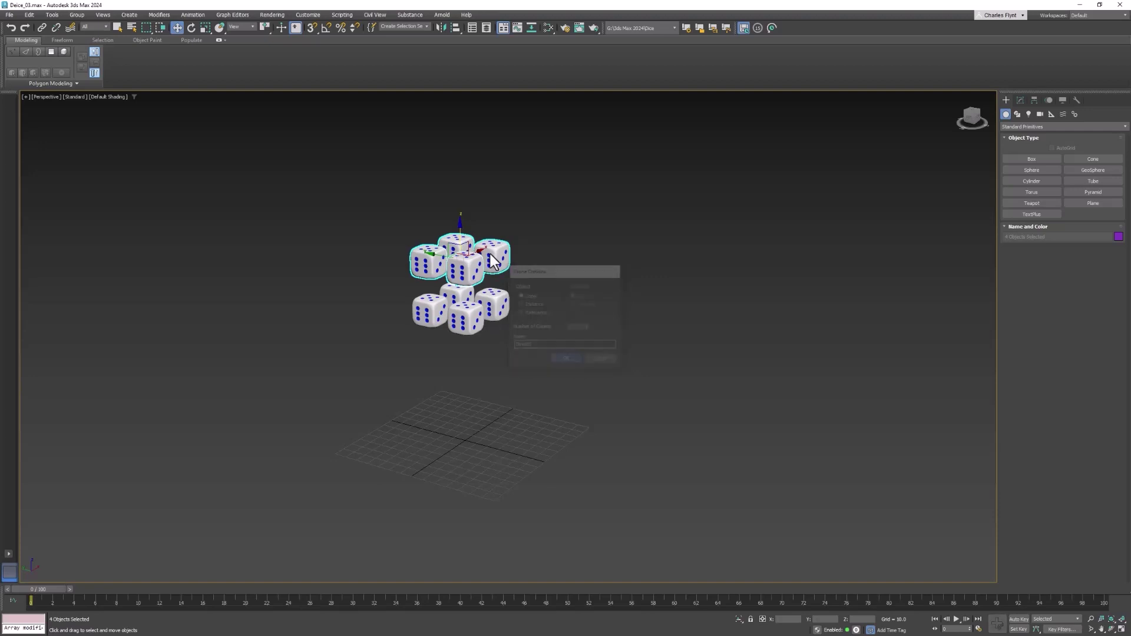
{"action": "left_click_drag", "start_coordinate": [458, 232], "coordinate": [458, 169], "text": "shift"}
{"action": "left_click", "coordinate": [572, 359]}
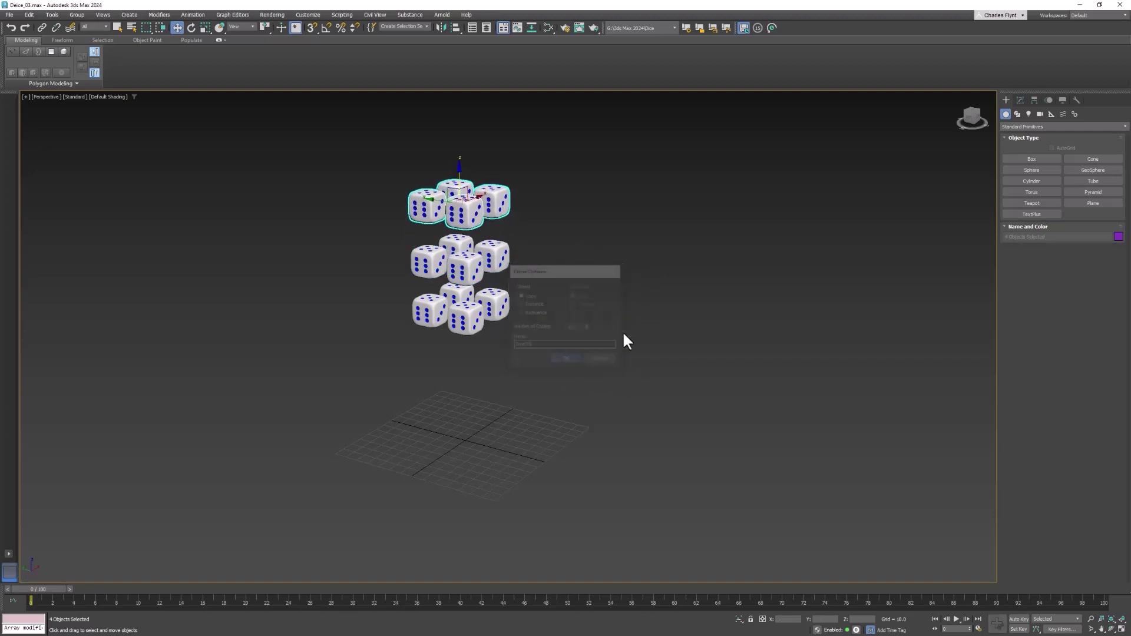
{"action": "middle_click_drag", "start_coordinate": [561, 361], "coordinate": [572, 405], "text": "alt"}
- Clone one die above the stacks and move it to the middle as the top die
{"action": "left_click", "coordinate": [483, 282]}
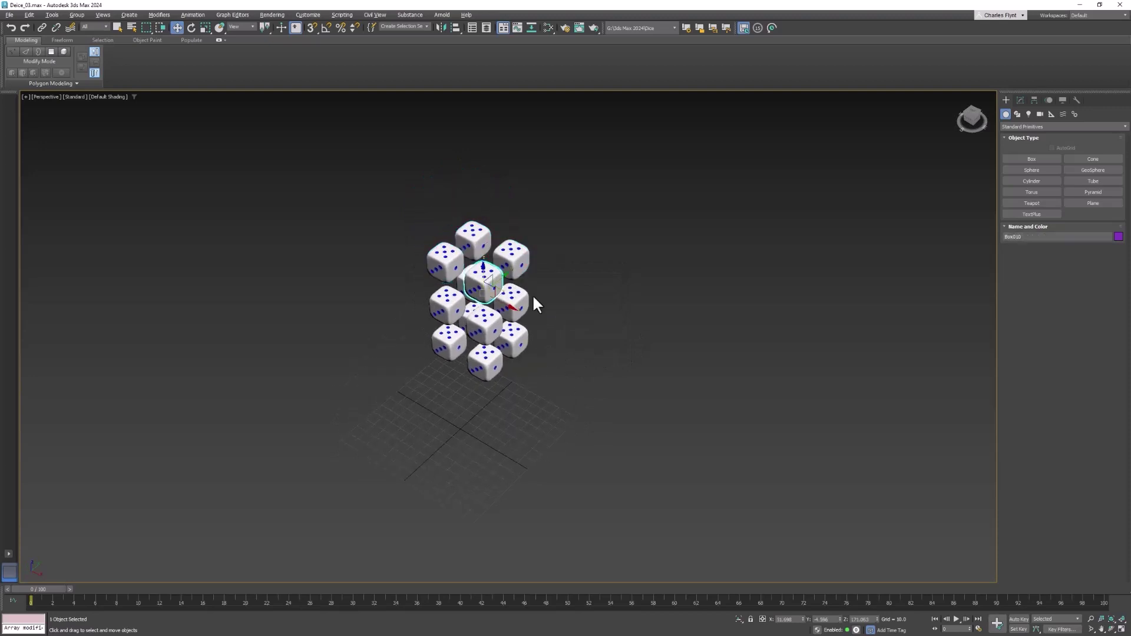
{"action": "middle_click_drag", "start_coordinate": [536, 305], "coordinate": [480, 260], "text": "alt"}
{"action": "left_click", "coordinate": [483, 259]}
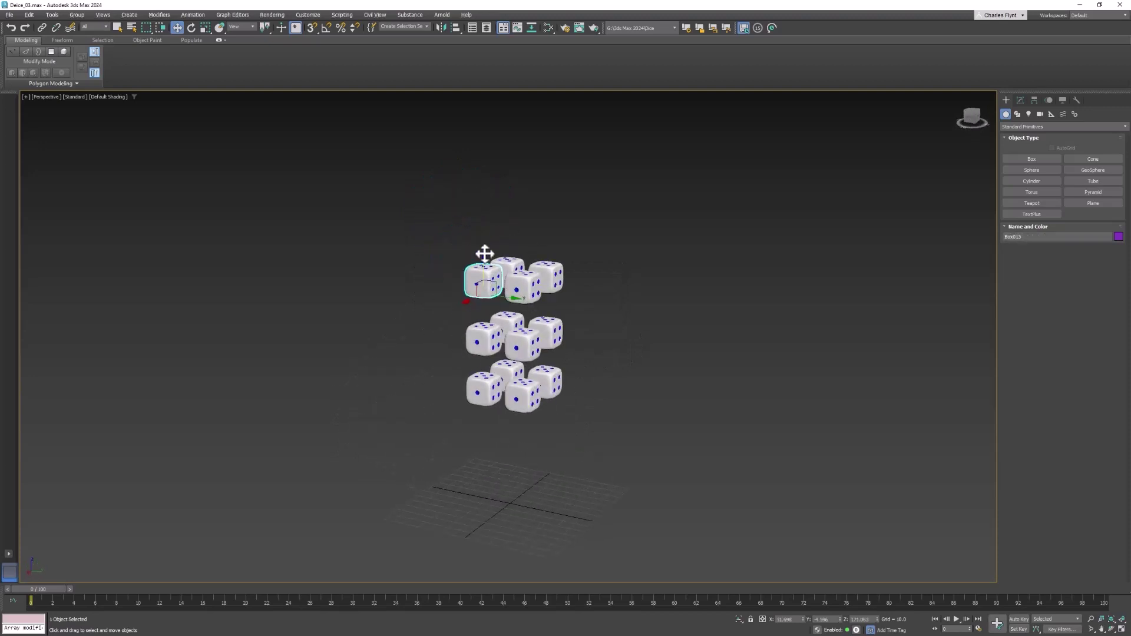
{"action": "left_click_drag", "start_coordinate": [485, 253], "coordinate": [484, 214], "text": "shift"}
{"action": "left_click", "coordinate": [569, 358]}
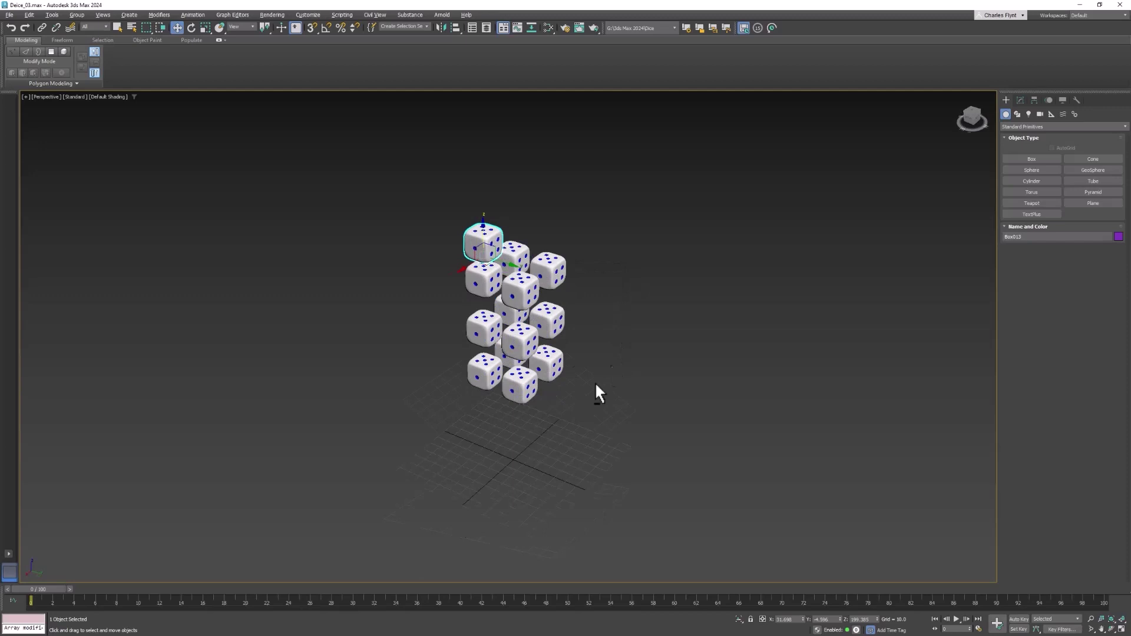
{"action": "middle_click_drag", "start_coordinate": [595, 381], "coordinate": [592, 330], "text": "alt"}
{"action": "left_click_drag", "start_coordinate": [487, 258], "coordinate": [494, 287]}
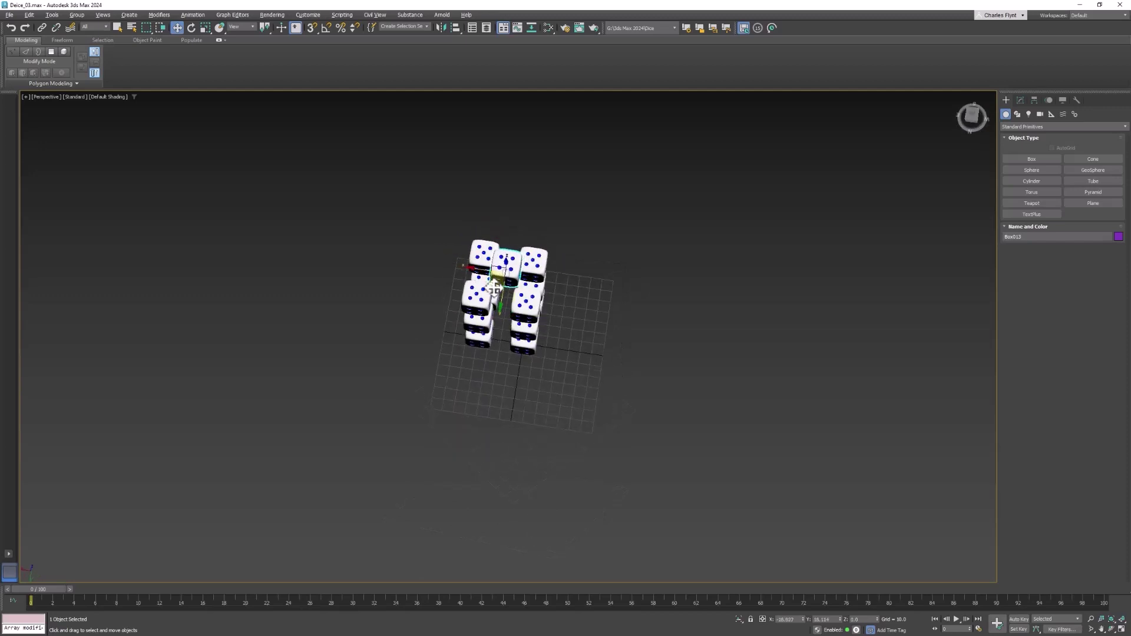
{"action": "middle_click_drag", "start_coordinate": [497, 404], "coordinate": [596, 342], "text": "alt"}
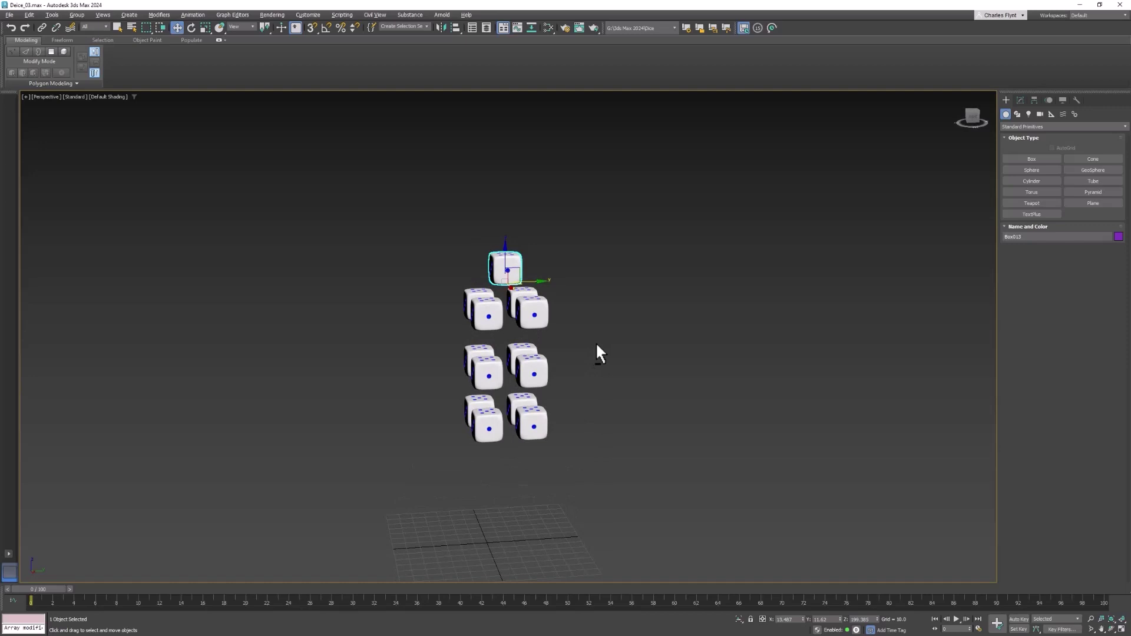
- Show the selected die's modifier stack, then save the scene as Deice_04.max via Save As
{"action": "key", "text": "ctrl+m"}
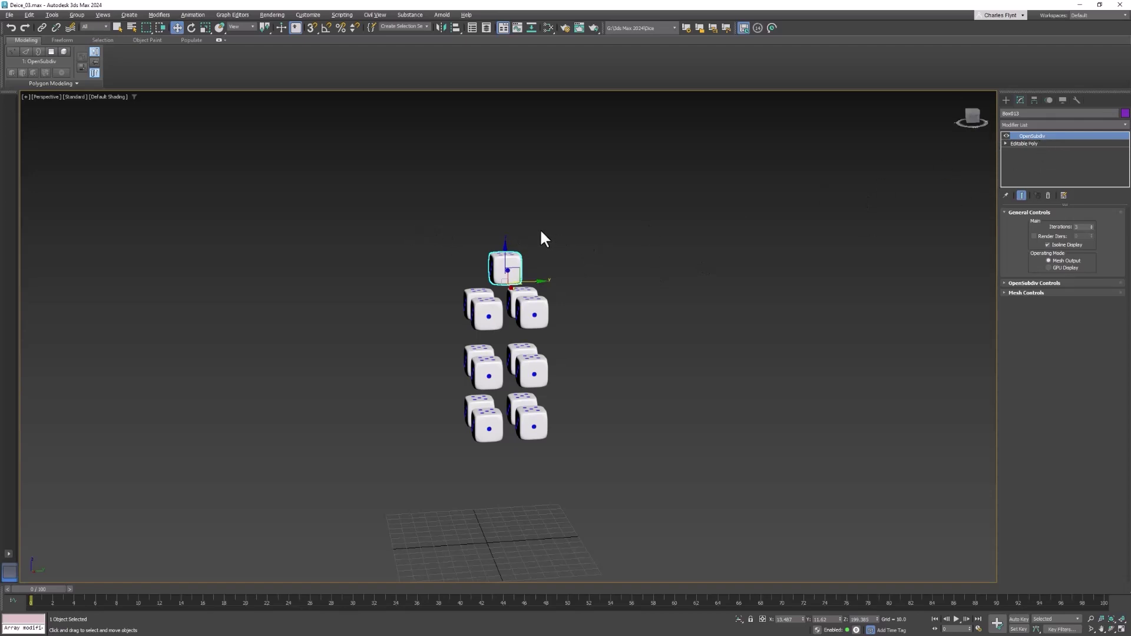
{"action": "left_click", "coordinate": [9, 14]}
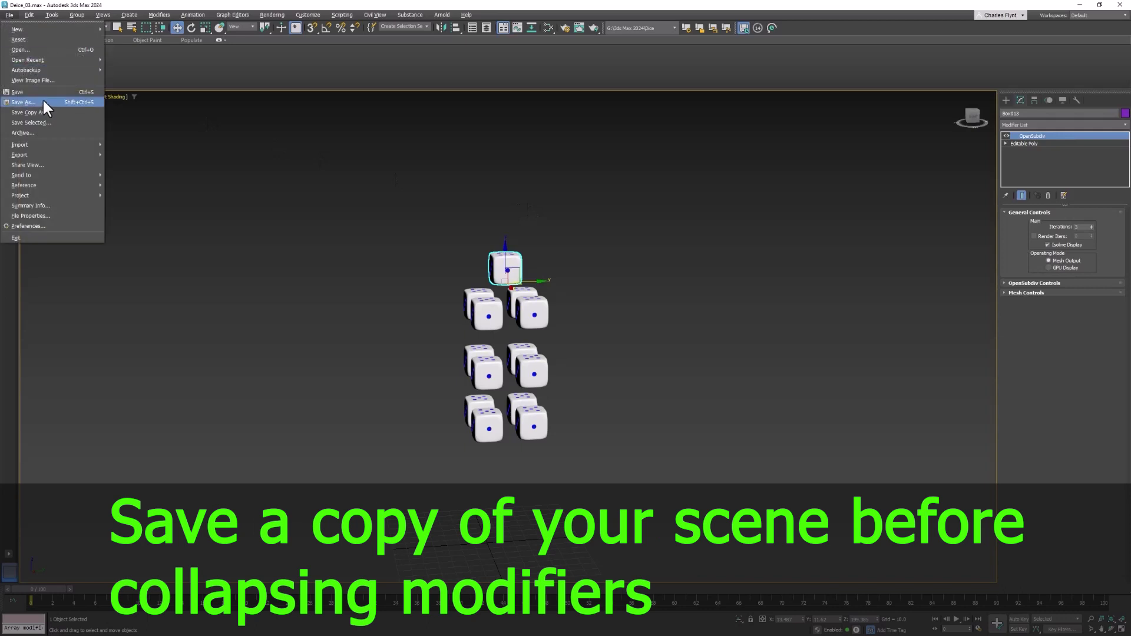
{"action": "left_click", "coordinate": [23, 102]}
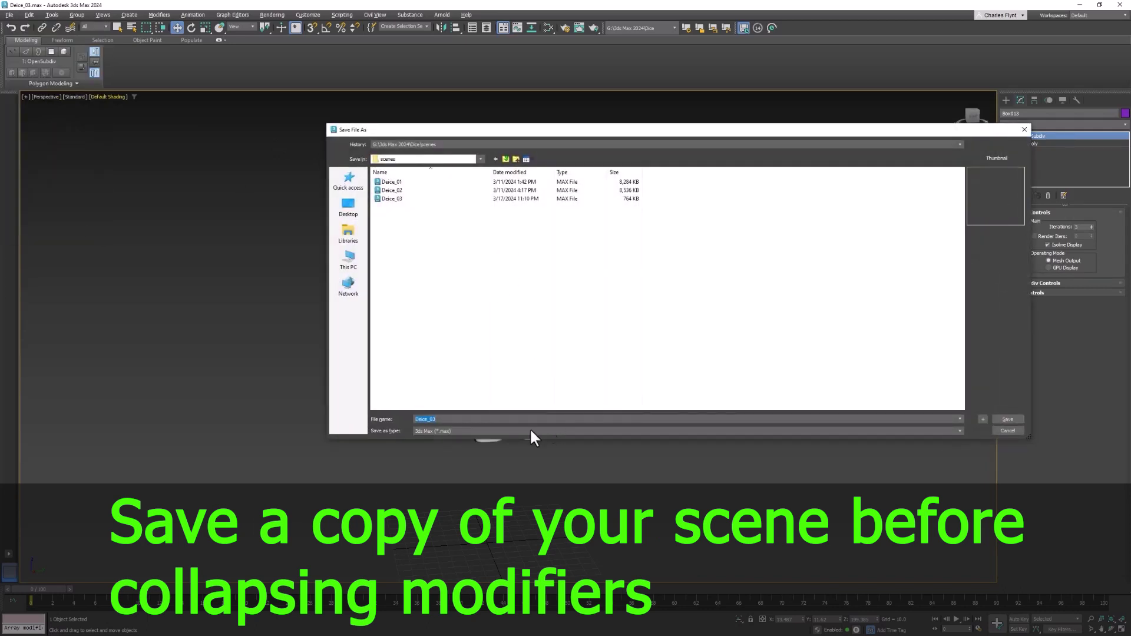
{"action": "left_click", "coordinate": [463, 419]}
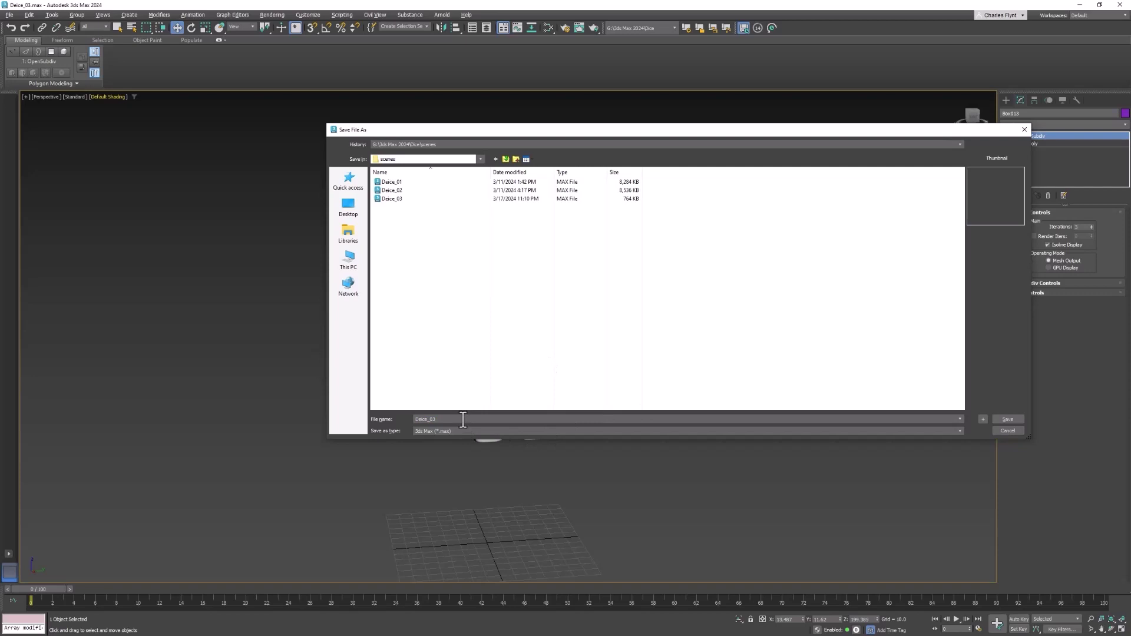
{"action": "key", "text": "BackSpace"}
{"action": "type", "text": "4"}
{"action": "left_click", "coordinate": [1008, 418]}
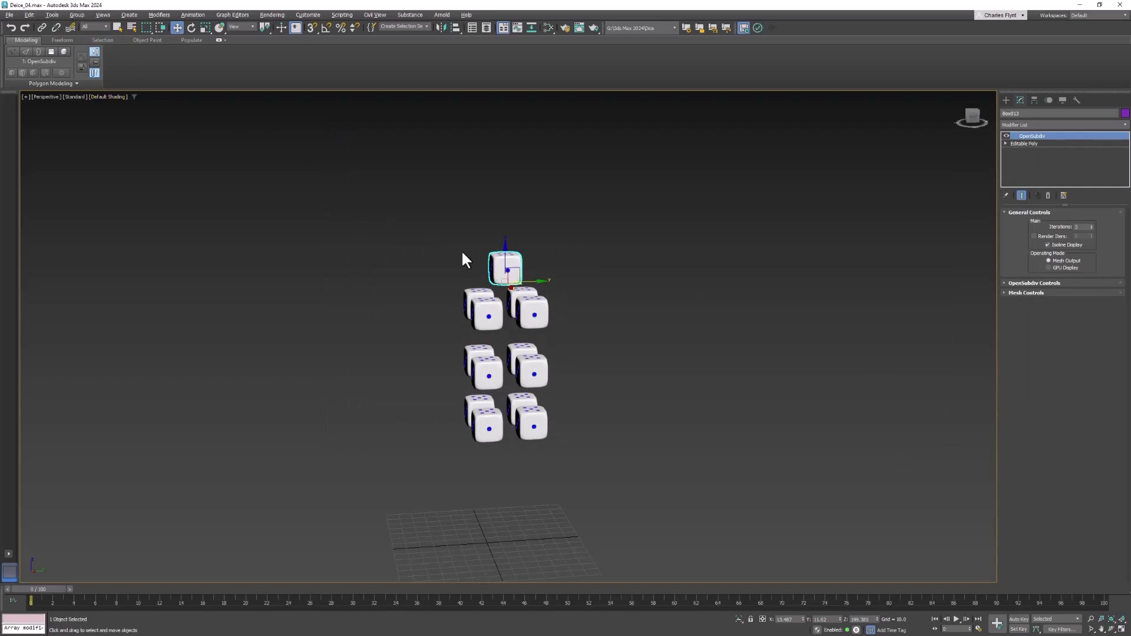
- Convert all thirteen dice to Editable Poly from the right-click menu, collapsing their OpenSubdiv modifiers
{"action": "left_click_drag", "start_coordinate": [670, 484], "coordinate": [730, 510]}
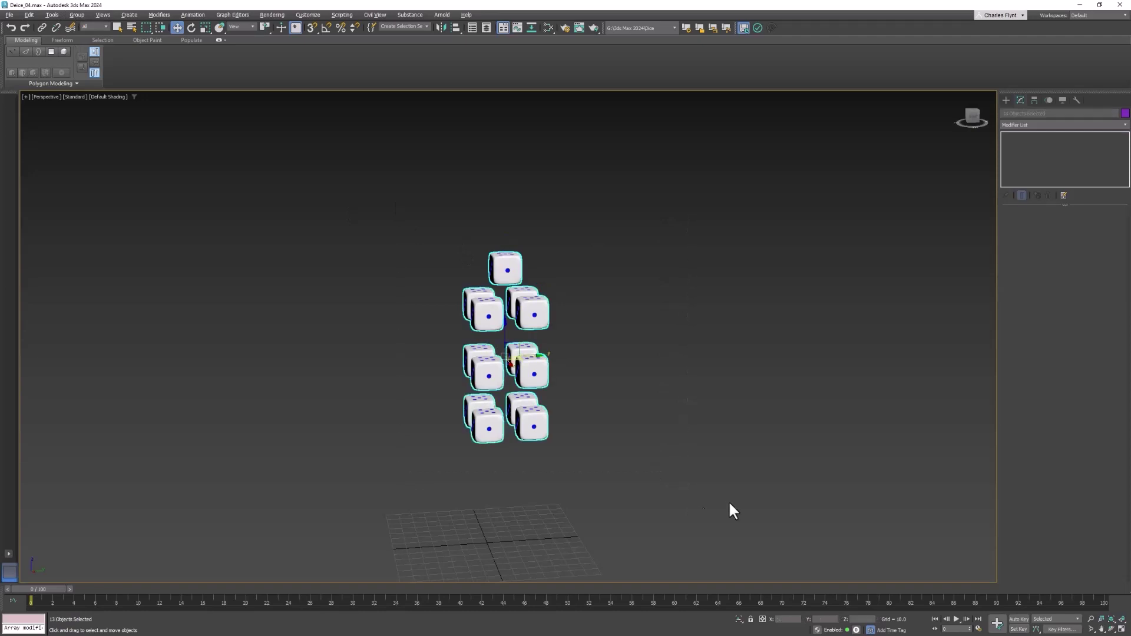
{"action": "right_click", "coordinate": [502, 262]}
{"action": "mouse_move", "coordinate": [524, 370]}
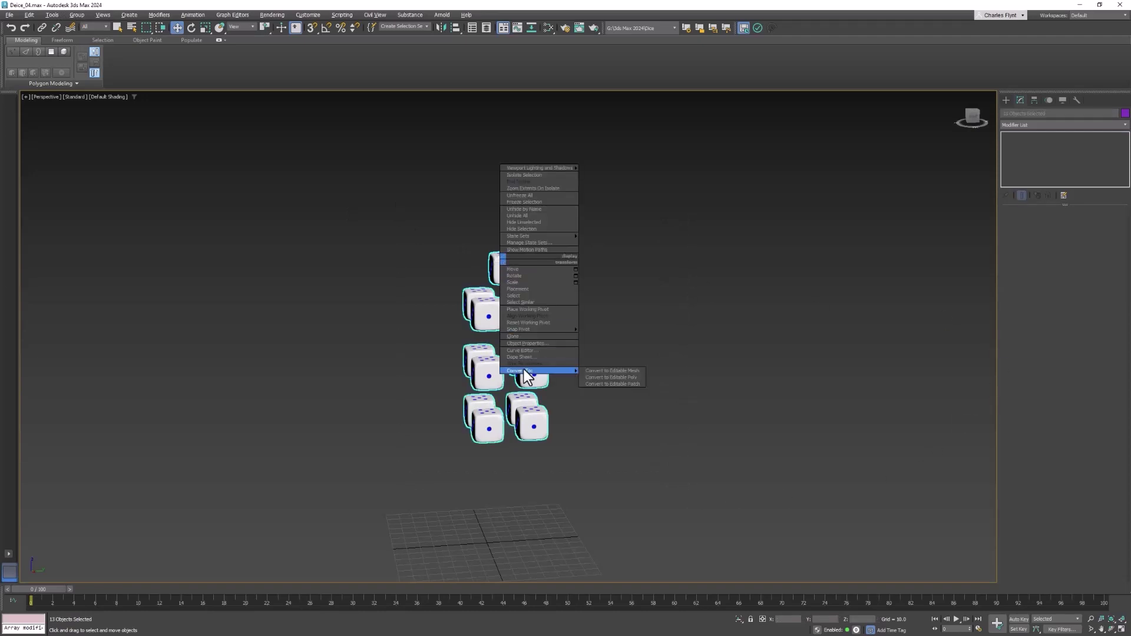
{"action": "left_click", "coordinate": [613, 378]}
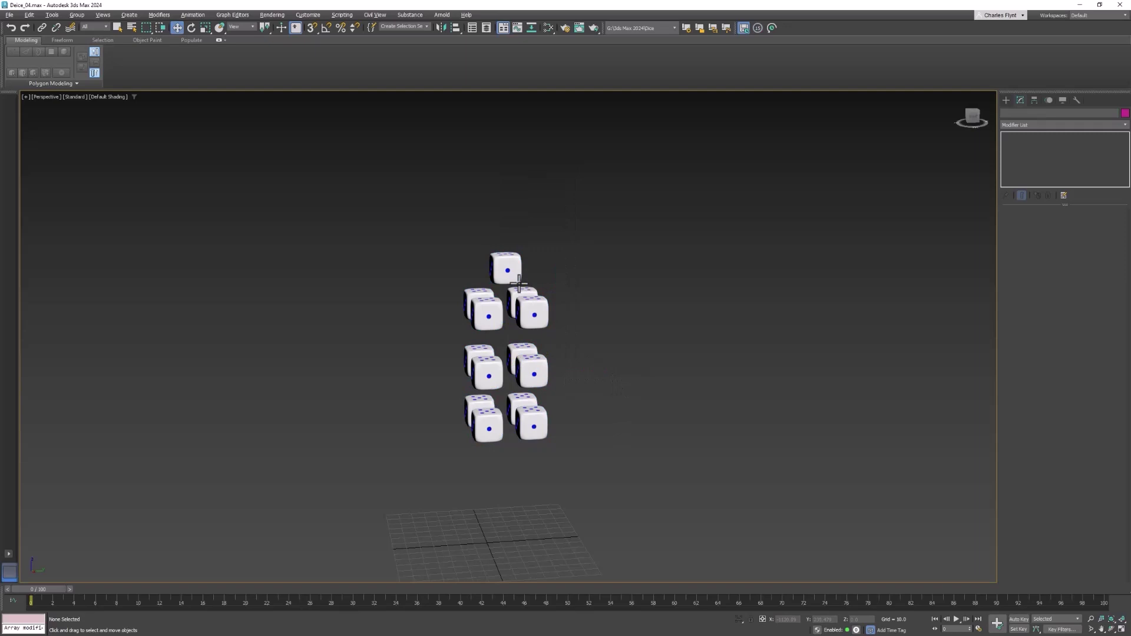
{"action": "left_click", "coordinate": [533, 313]}
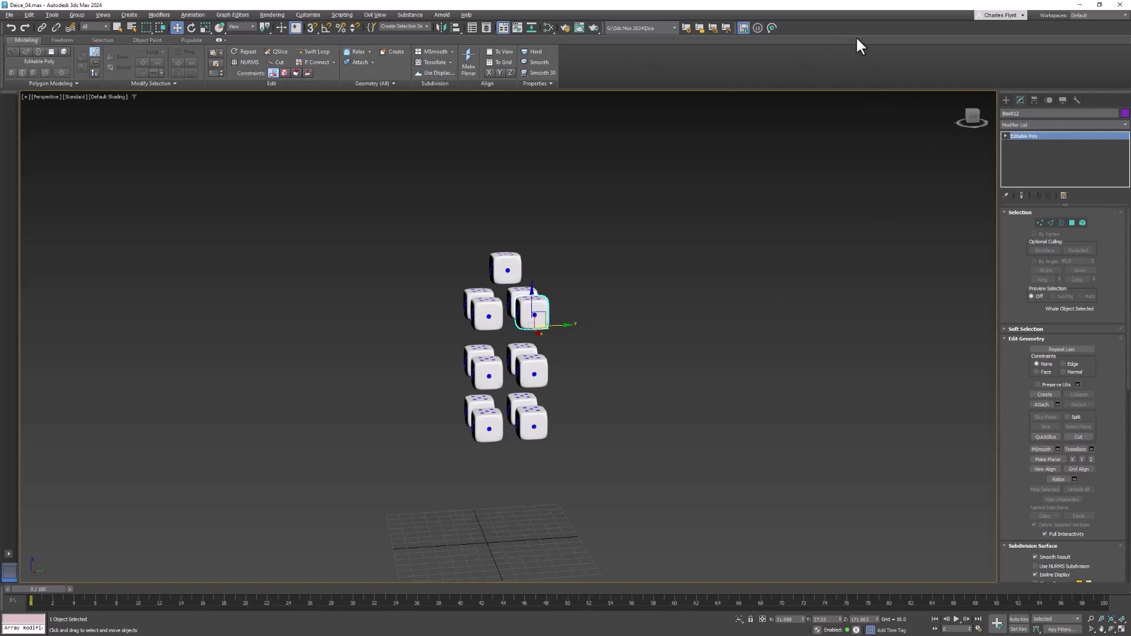
- Enable the MassFX Toolbar from the toolbar list and dock it beside the main toolbar
{"action": "right_click", "coordinate": [882, 20]}
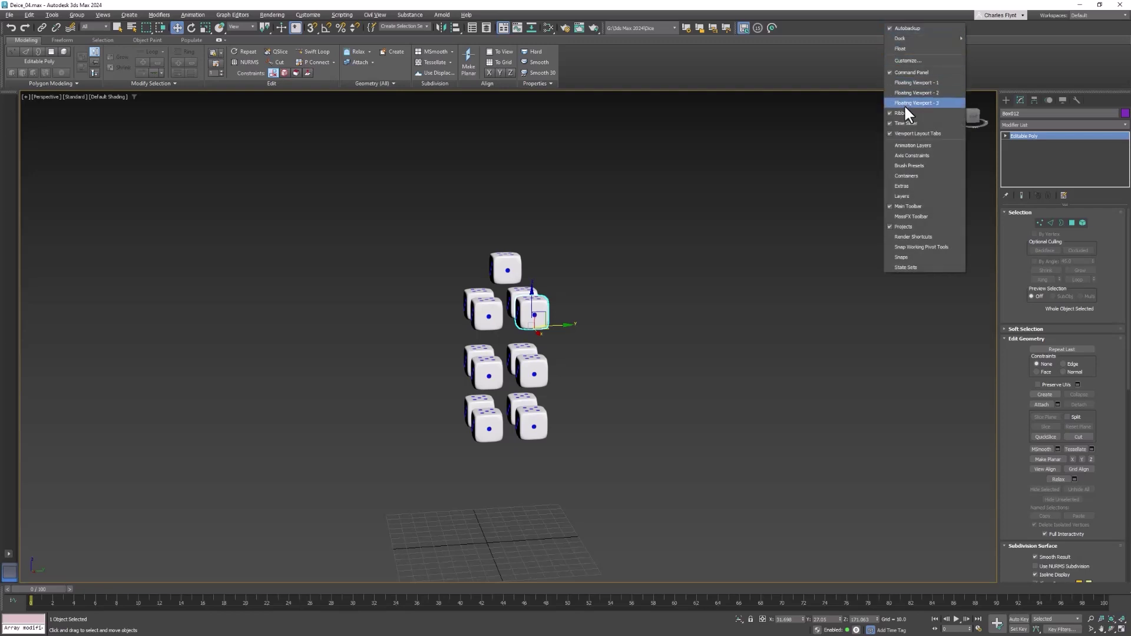
{"action": "left_click", "coordinate": [912, 217]}
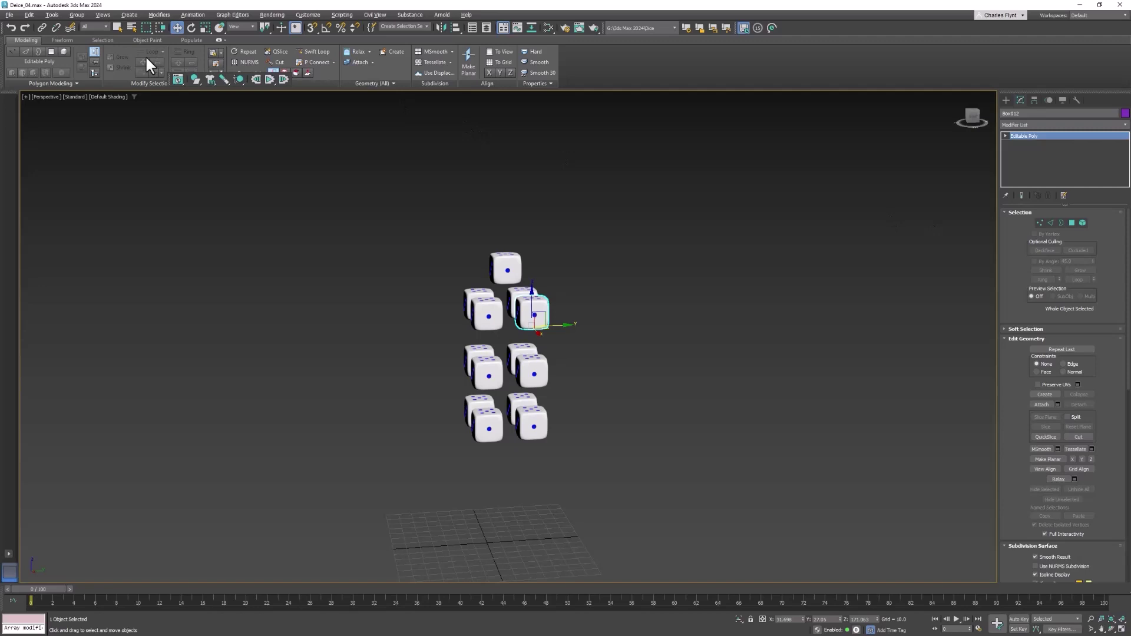
{"action": "left_click_drag", "start_coordinate": [169, 75], "coordinate": [787, 27]}
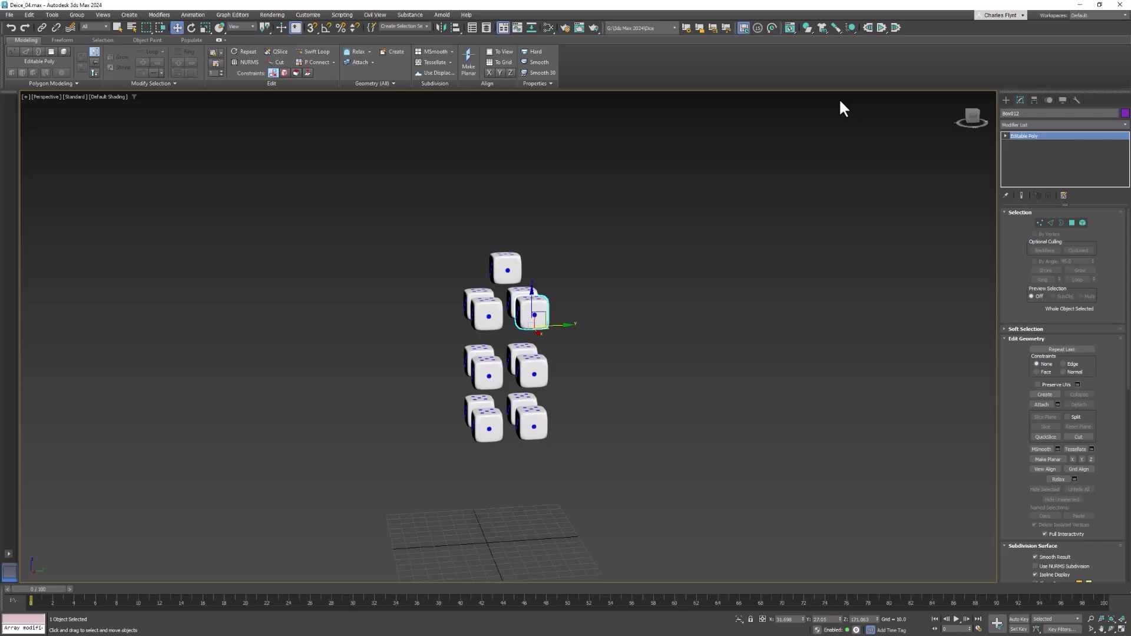
{"action": "middle_click_drag", "start_coordinate": [591, 380], "coordinate": [624, 378], "text": "alt"}
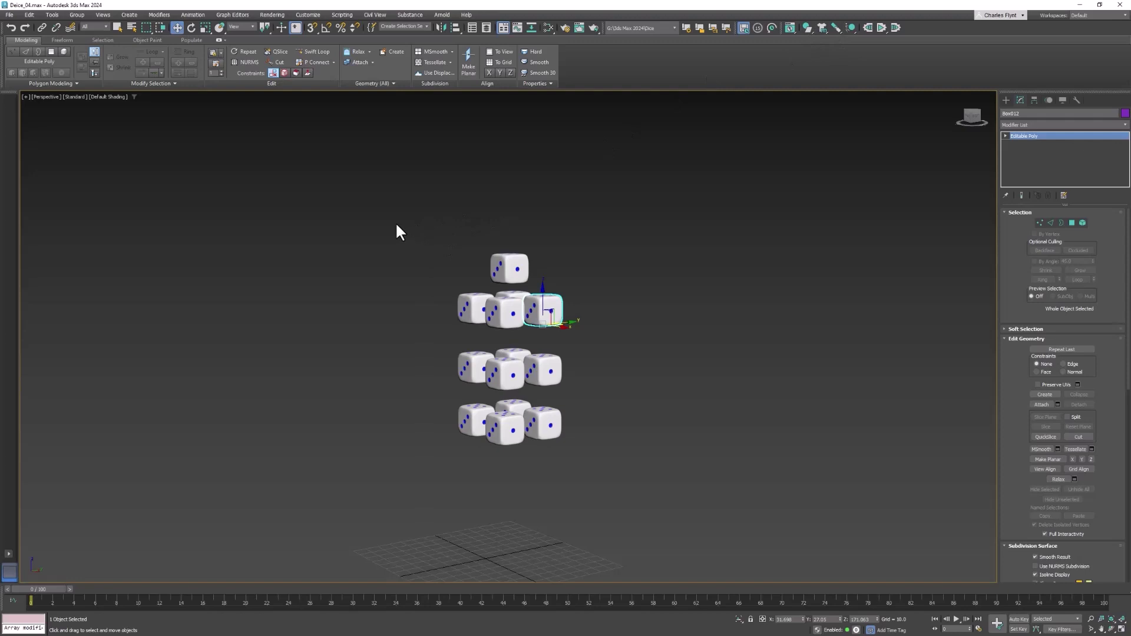
- Set all 13 dice as Dynamic Rigid Bodies from the MassFX flyout, then select the top die
{"action": "left_click_drag", "start_coordinate": [388, 214], "coordinate": [647, 465]}
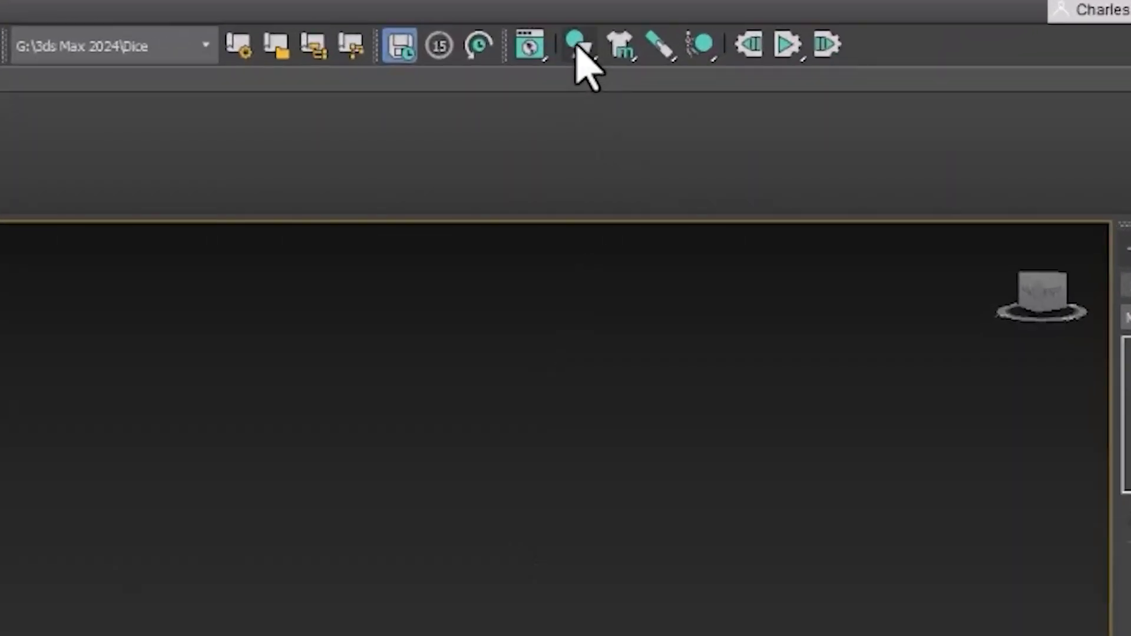
{"action": "left_click", "coordinate": [576, 47]}
{"action": "left_click_drag", "start_coordinate": [576, 47], "coordinate": [783, 91]}
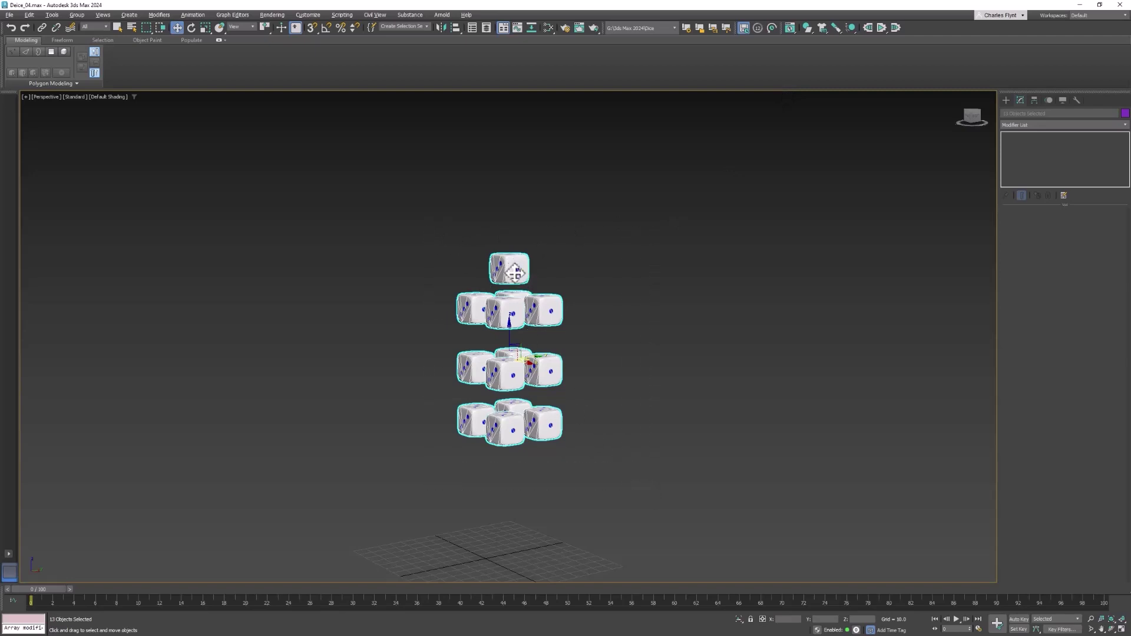
{"action": "left_click", "coordinate": [548, 277]}
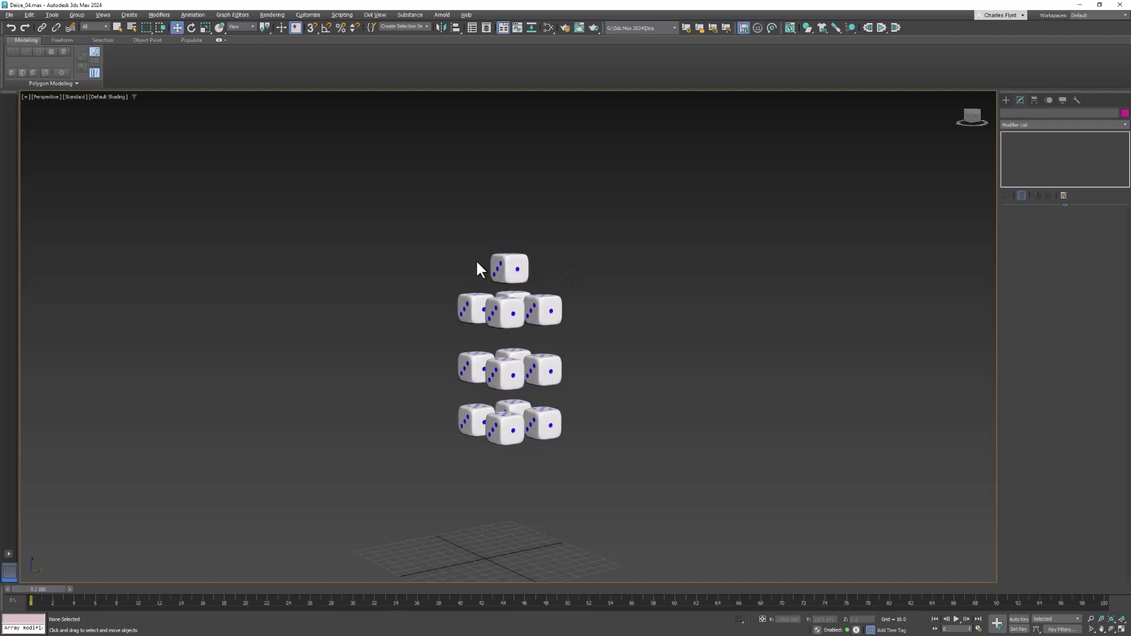
{"action": "left_click", "coordinate": [518, 270]}
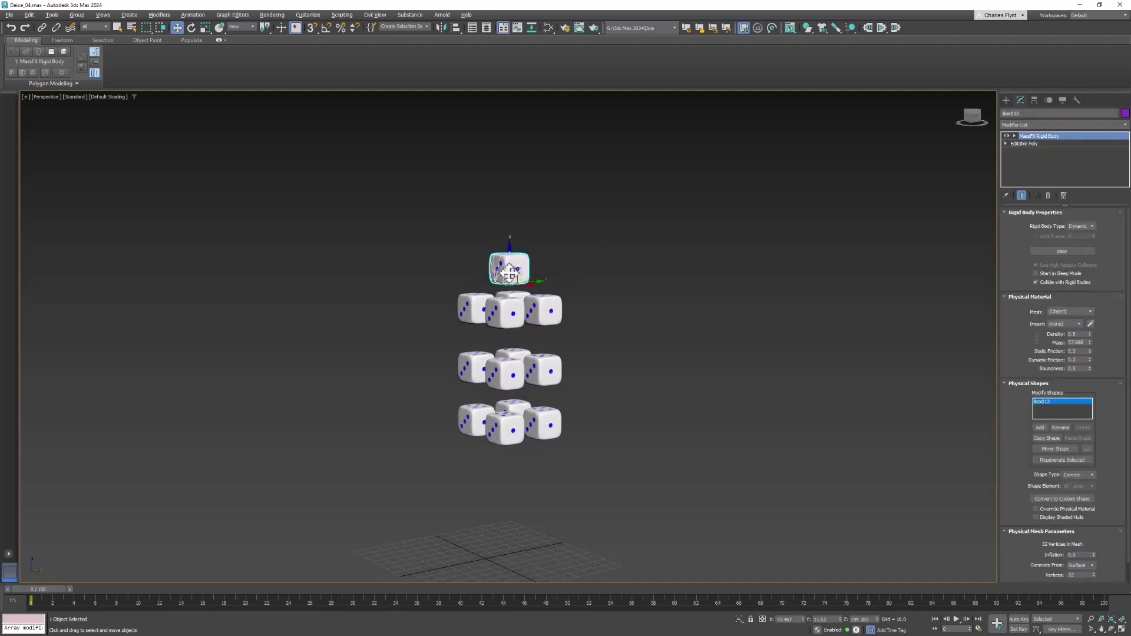
- Set the top die's MassFX physical shape type to Box
{"action": "scroll", "coordinate": [507, 262], "scroll_direction": "up", "scroll_amount": 5}
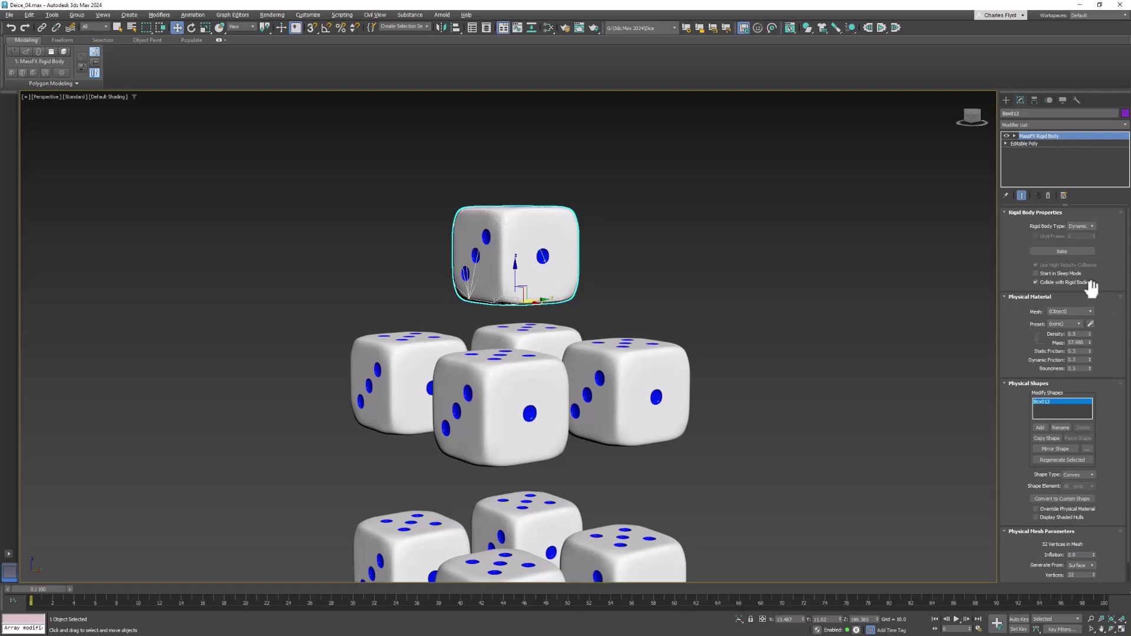
{"action": "scroll", "coordinate": [1093, 286], "scroll_direction": "down", "scroll_amount": 1}
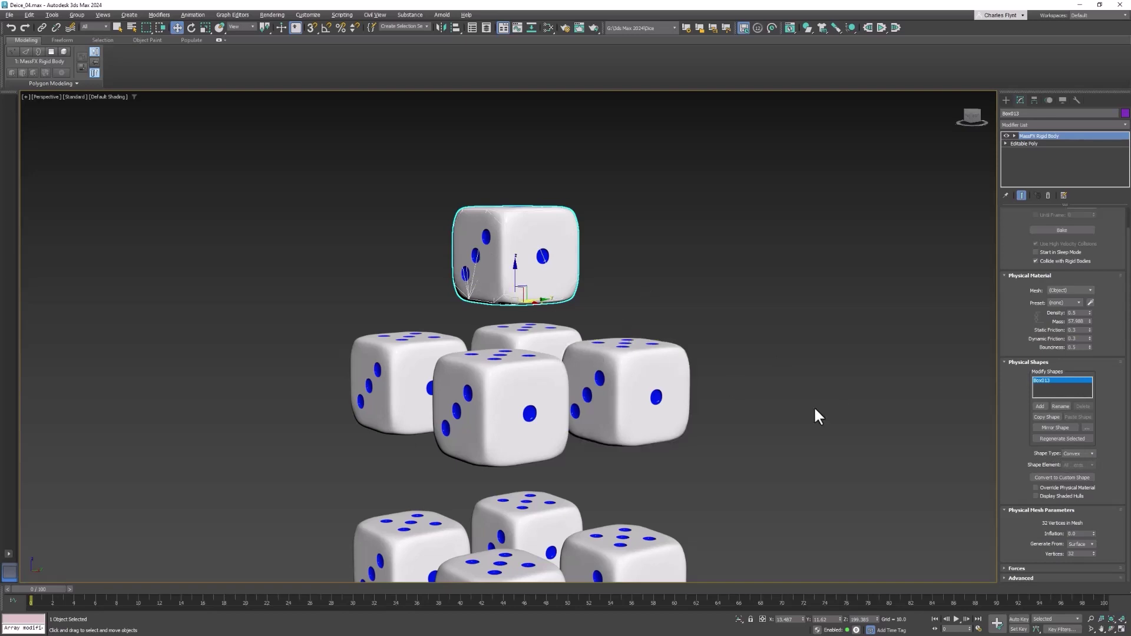
{"action": "left_click", "coordinate": [1092, 454]}
{"action": "left_click", "coordinate": [1084, 466]}
{"action": "scroll", "coordinate": [753, 367], "scroll_direction": "down", "scroll_amount": 4}
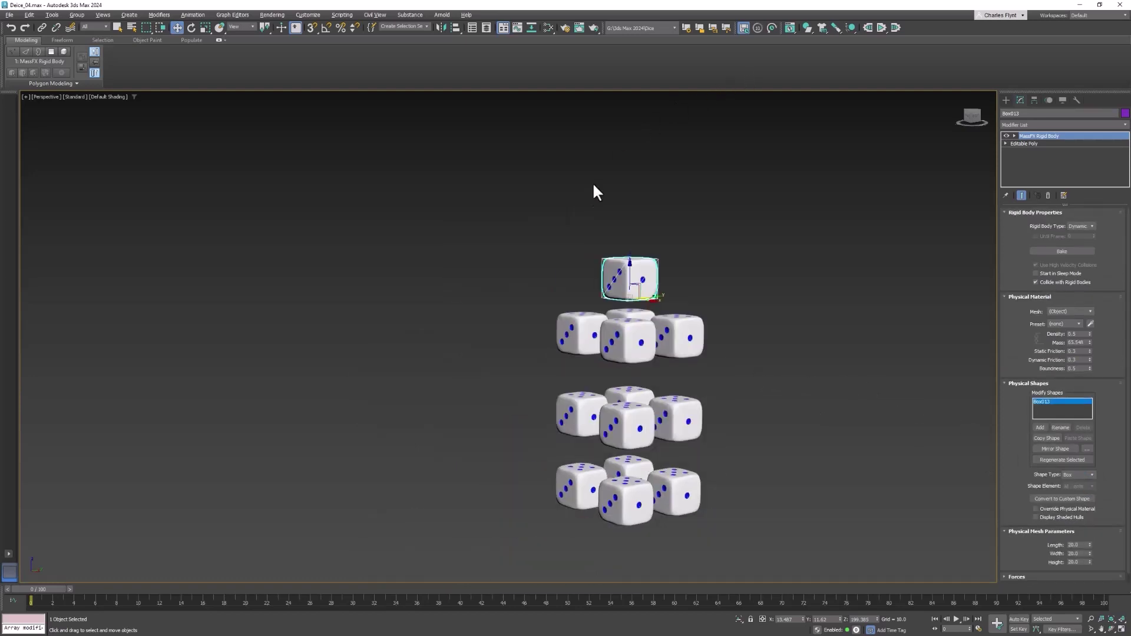
- Give the second-row dice (left, middle, right, front) a Box physical shape
{"action": "left_click", "coordinate": [580, 334]}
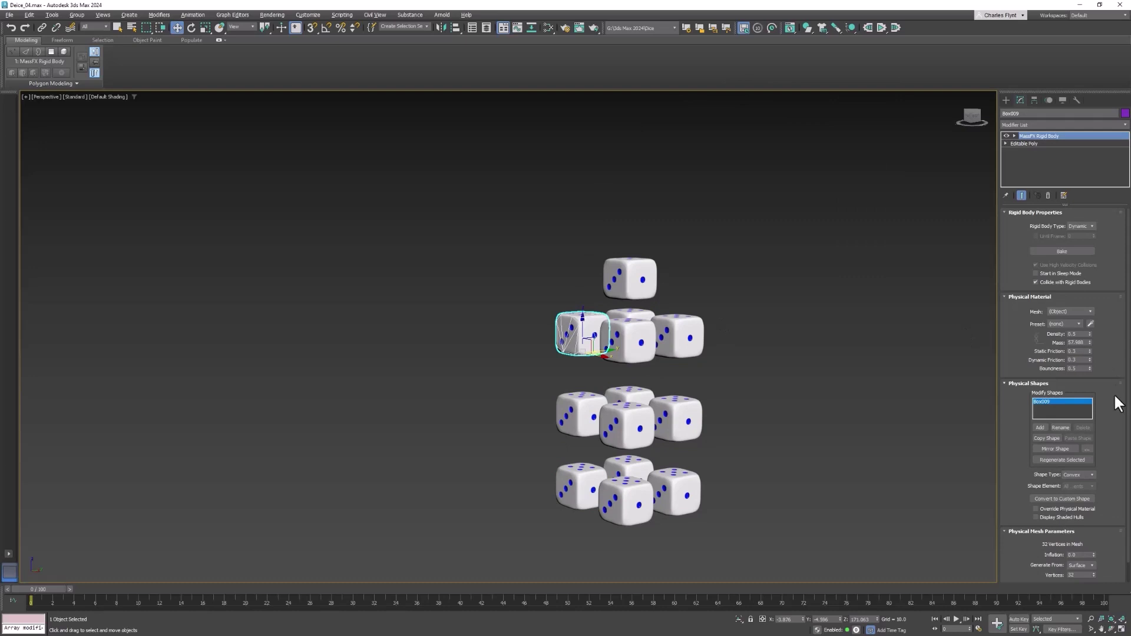
{"action": "left_click", "coordinate": [1090, 474]}
{"action": "key", "text": "Escape"}
{"action": "key", "text": "ctrl+z"}
{"action": "key", "text": "ctrl+z"}
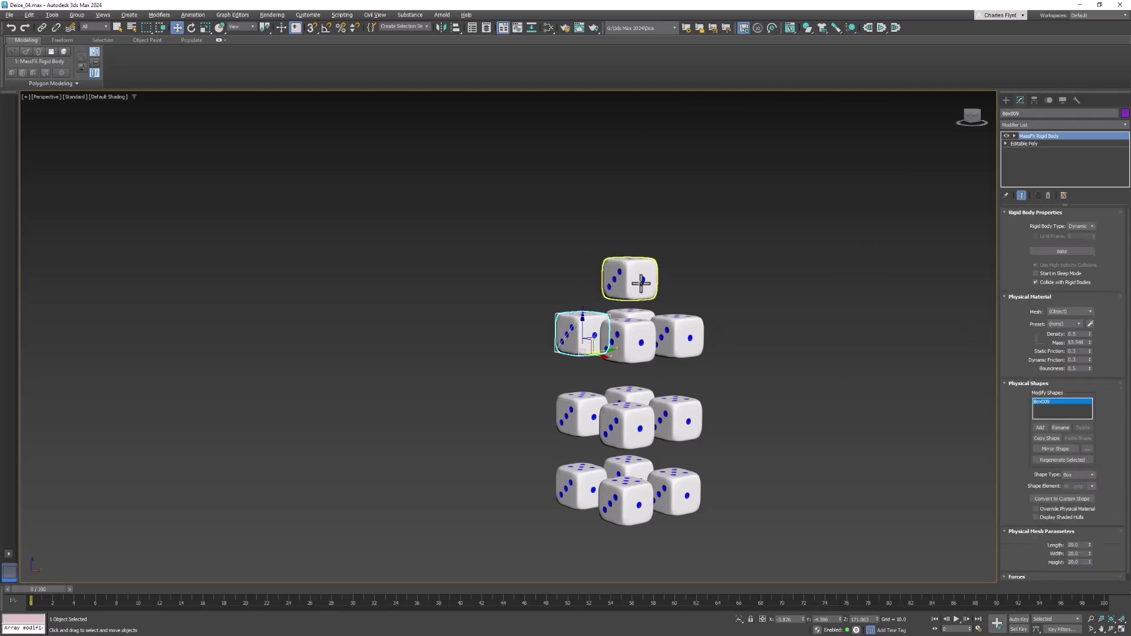
{"action": "left_click", "coordinate": [1090, 475]}
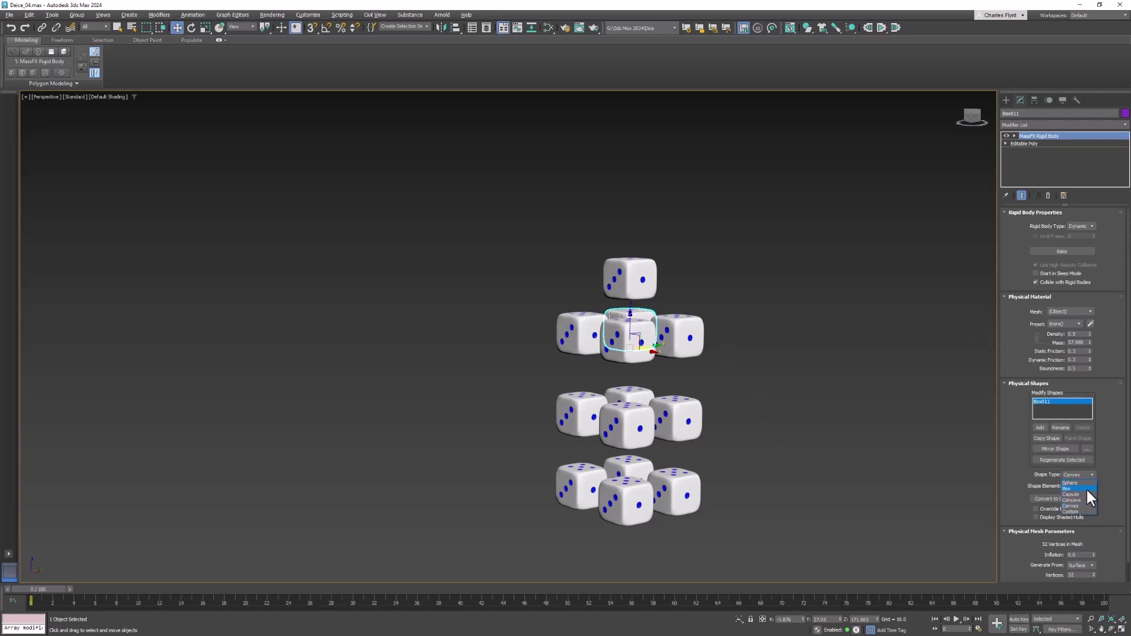
{"action": "left_click", "coordinate": [1086, 488]}
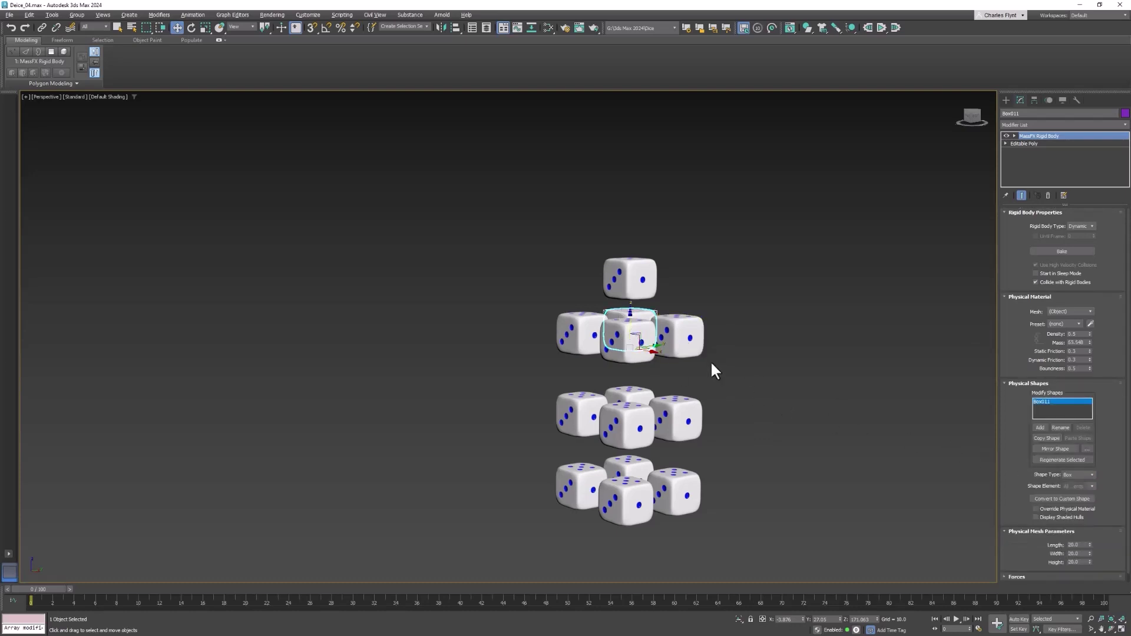
{"action": "left_click", "coordinate": [687, 342]}
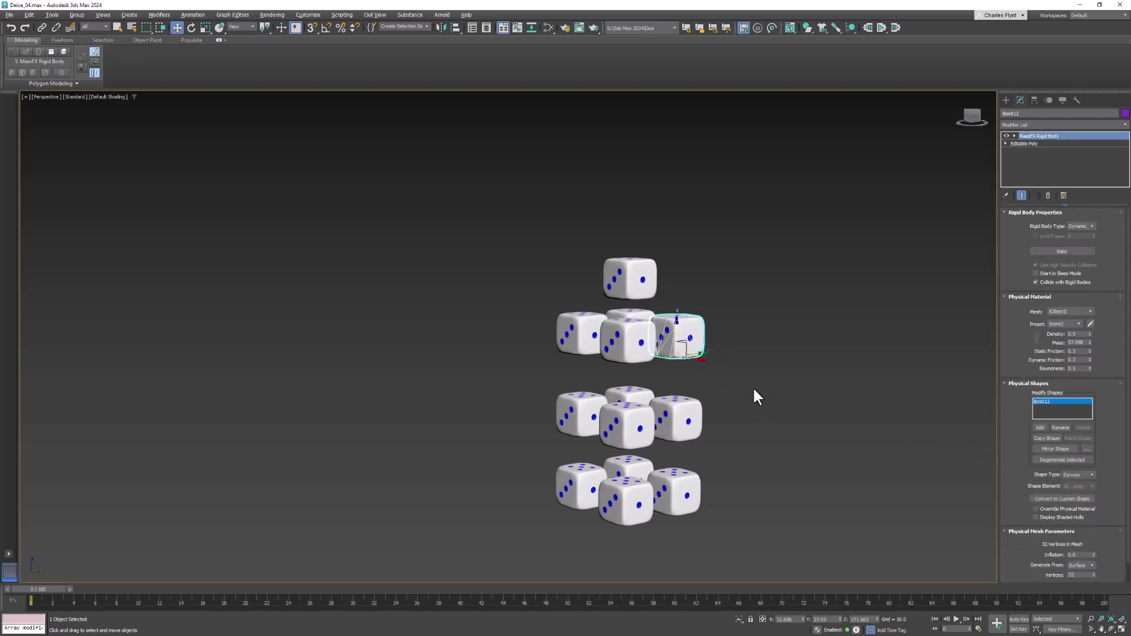
{"action": "left_click", "coordinate": [1090, 475]}
{"action": "left_click", "coordinate": [627, 340]}
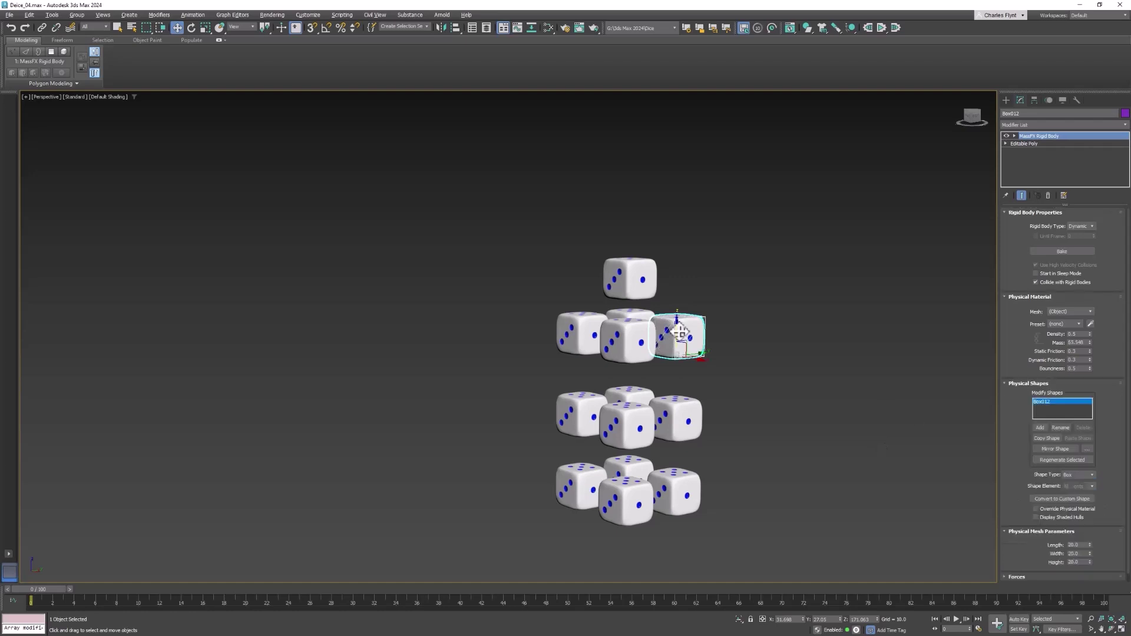
{"action": "scroll", "coordinate": [647, 344], "scroll_direction": "up", "scroll_amount": 6}
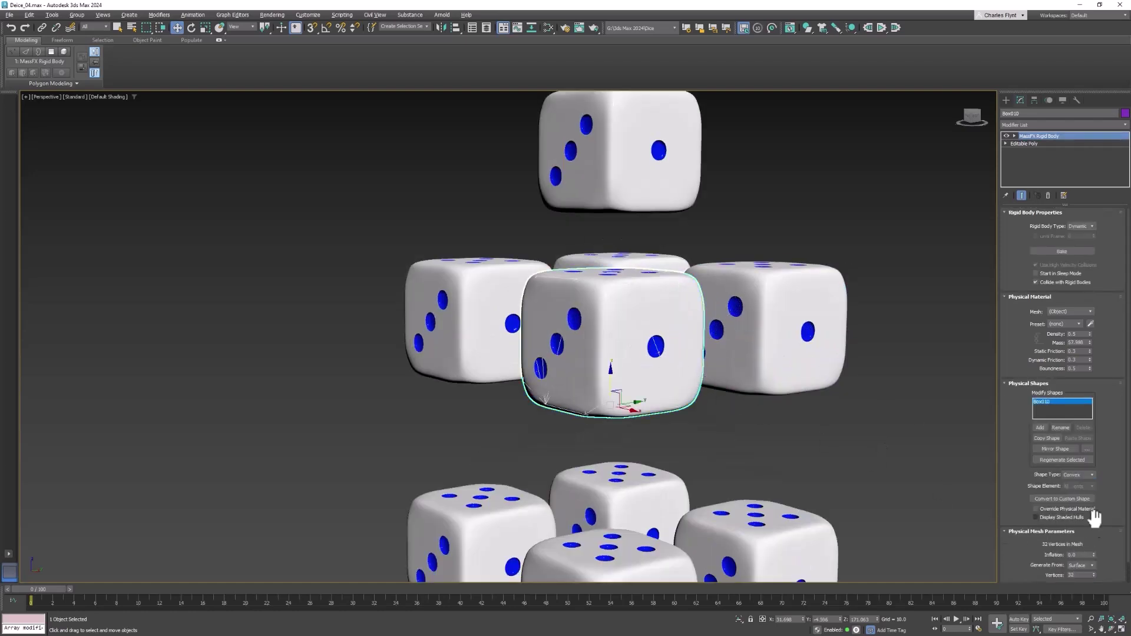
{"action": "left_click", "coordinate": [1090, 474]}
{"action": "left_click", "coordinate": [1084, 486]}
- Set Box shapes on the lower group's left, front centre, right and back centre dice
{"action": "middle_click_drag", "start_coordinate": [899, 471], "coordinate": [887, 242]}
{"action": "left_click", "coordinate": [514, 364]}
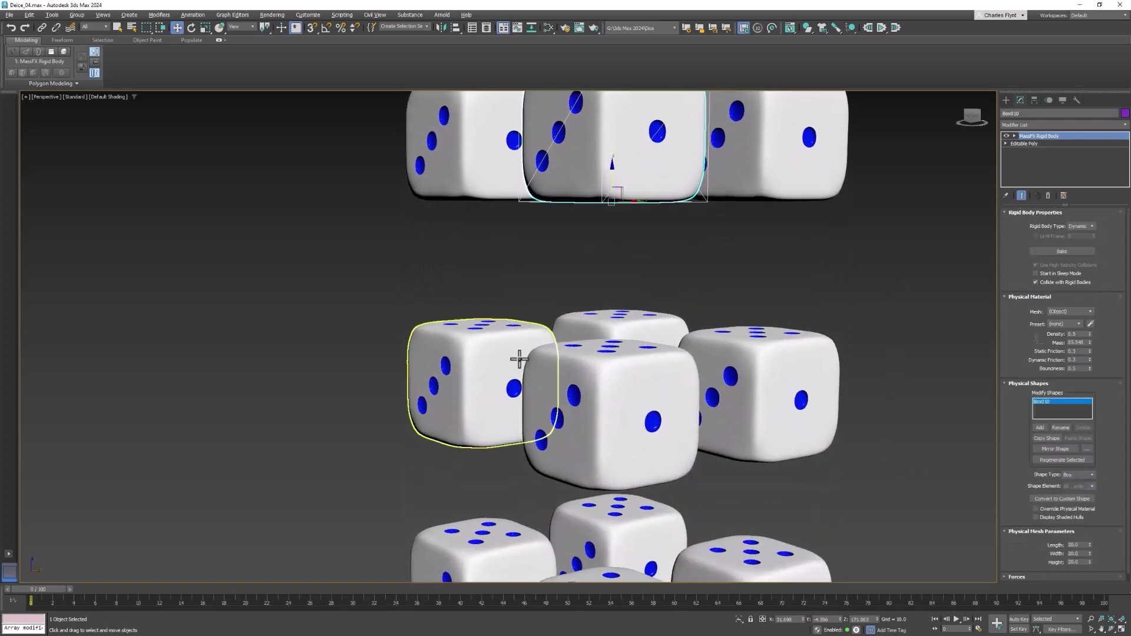
{"action": "left_click", "coordinate": [1090, 474]}
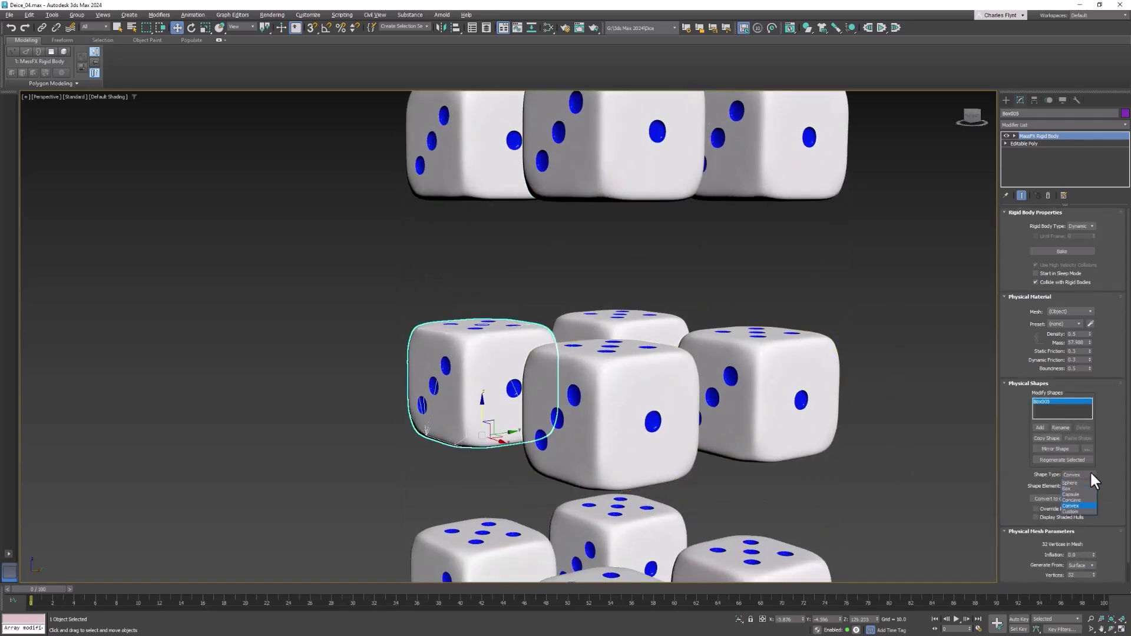
{"action": "left_click", "coordinate": [1081, 487]}
{"action": "left_click", "coordinate": [677, 416]}
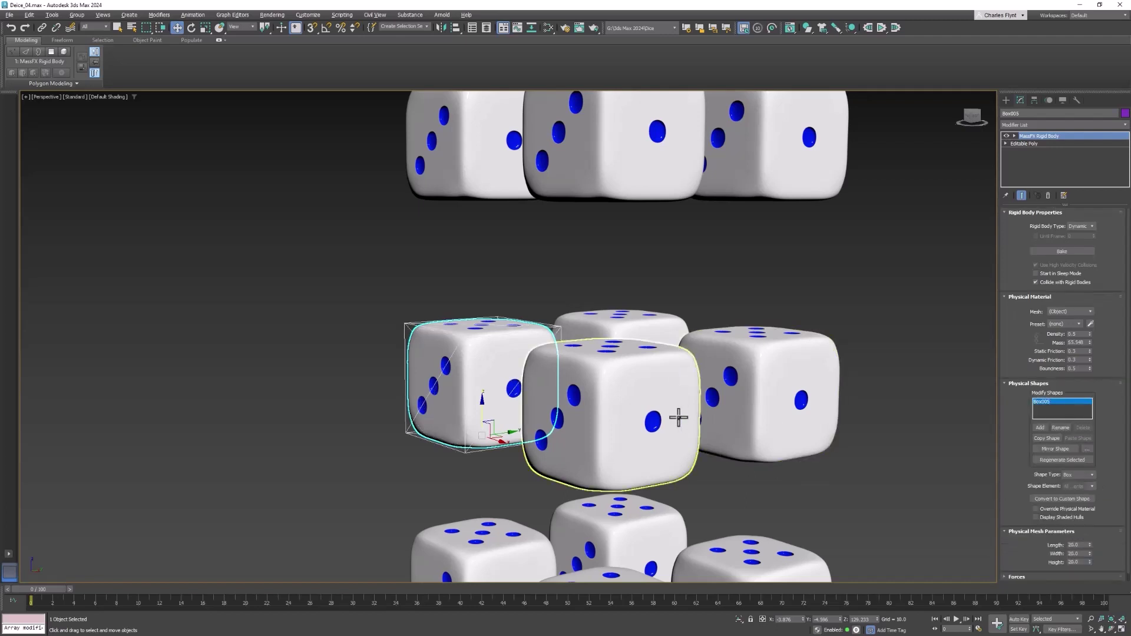
{"action": "left_click", "coordinate": [1090, 475]}
{"action": "left_click", "coordinate": [1084, 489]}
{"action": "left_click", "coordinate": [801, 390]}
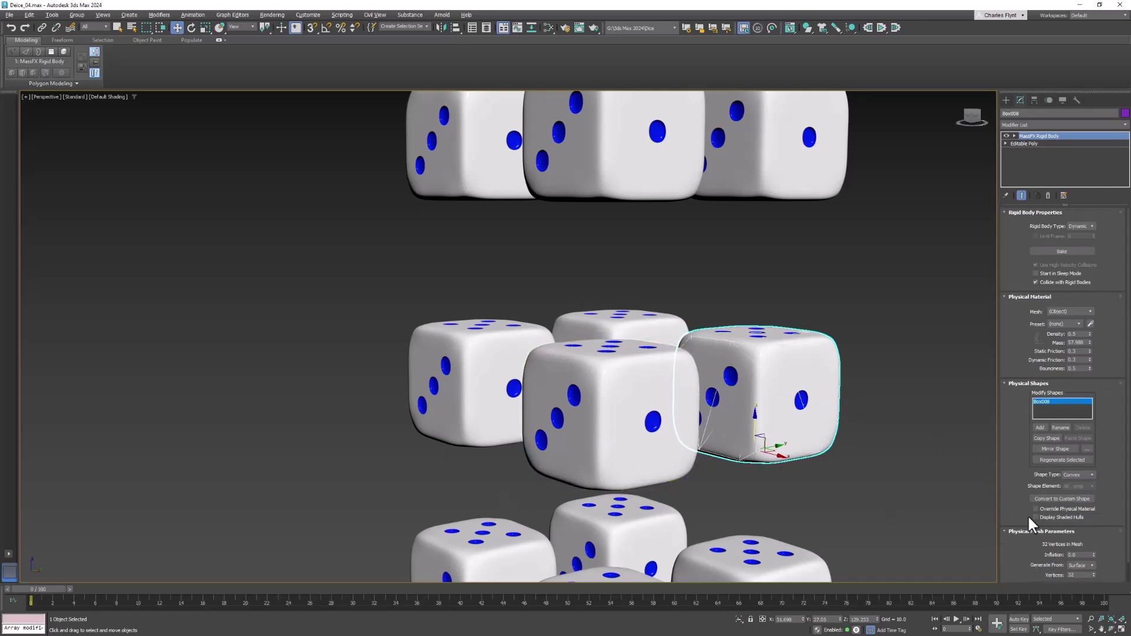
{"action": "left_click", "coordinate": [1092, 475]}
{"action": "left_click", "coordinate": [1086, 487]}
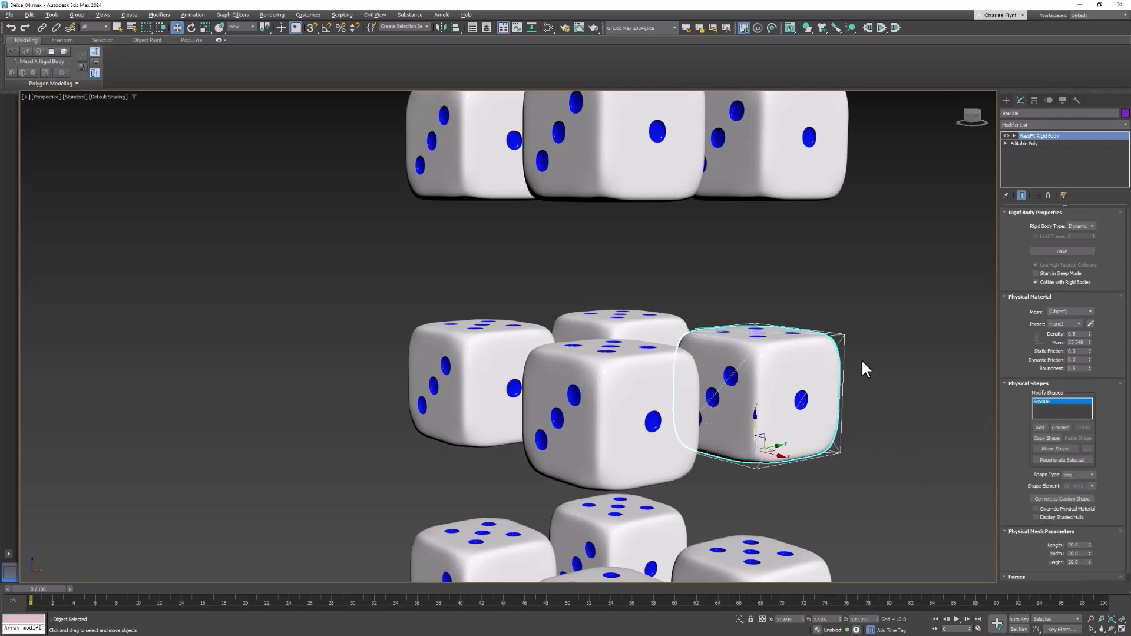
{"action": "scroll", "coordinate": [861, 358], "scroll_direction": "up", "scroll_amount": 3}
{"action": "left_click", "coordinate": [526, 287]}
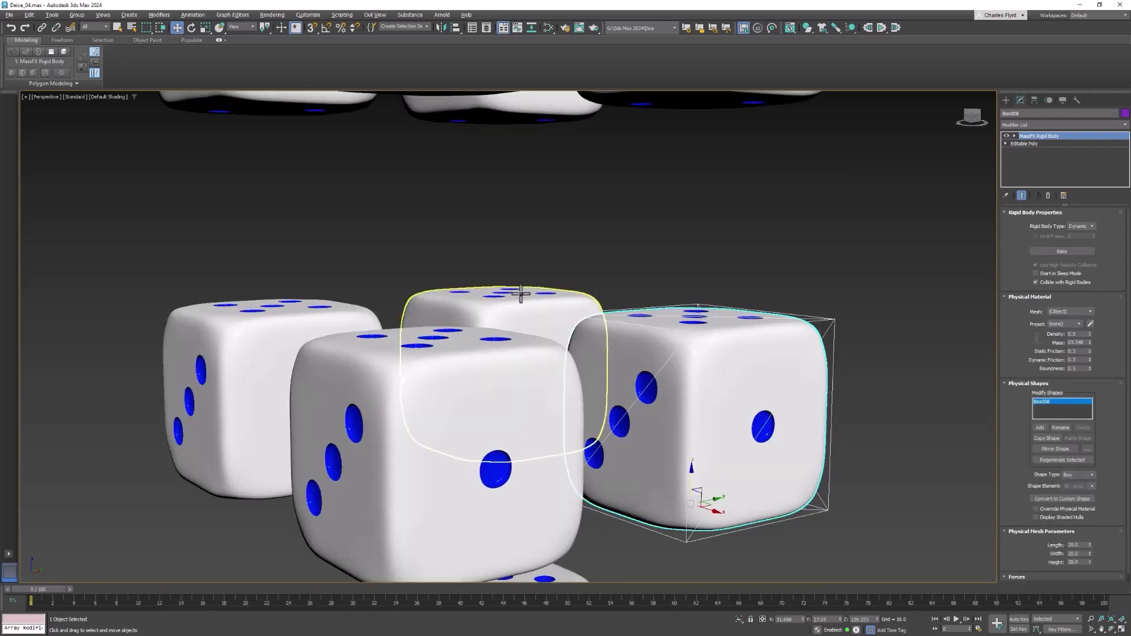
{"action": "left_click", "coordinate": [1089, 476]}
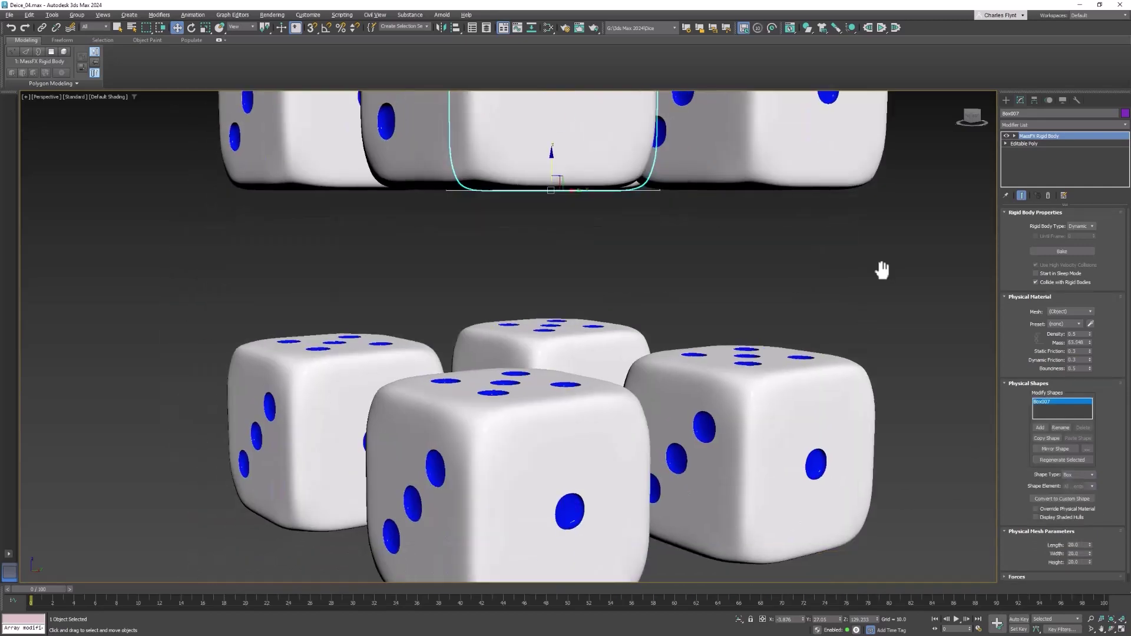
{"action": "left_click", "coordinate": [595, 364]}
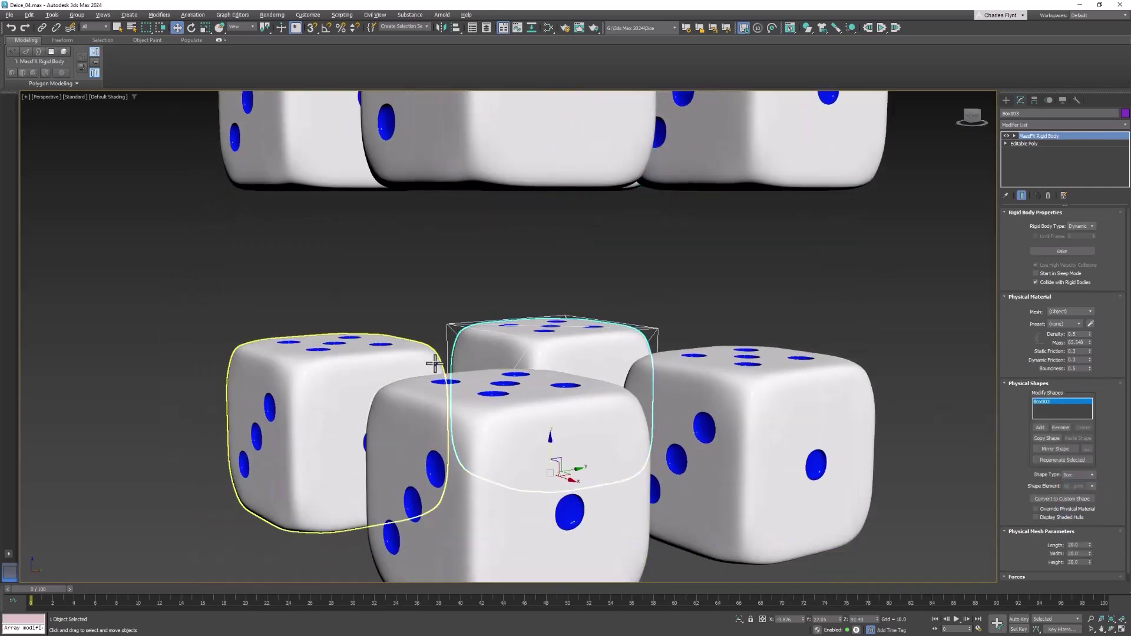
- Select the bottom and second-row dice to check their shapes, then pan to frame all dice
{"action": "left_click", "coordinate": [377, 367]}
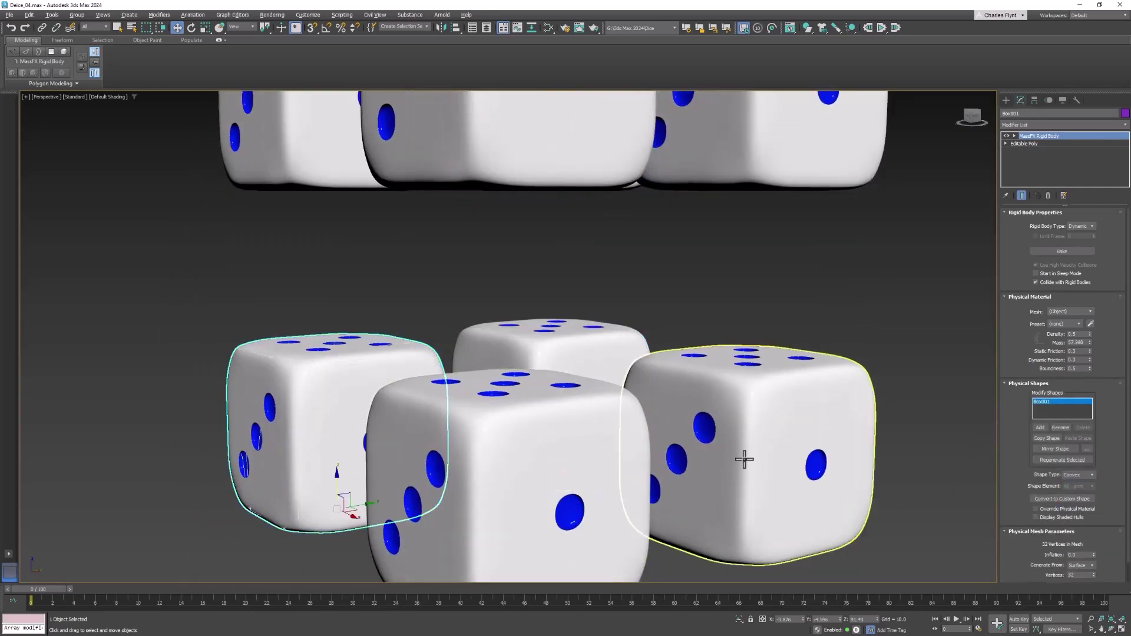
{"action": "left_click", "coordinate": [508, 444]}
{"action": "left_click", "coordinate": [872, 481]}
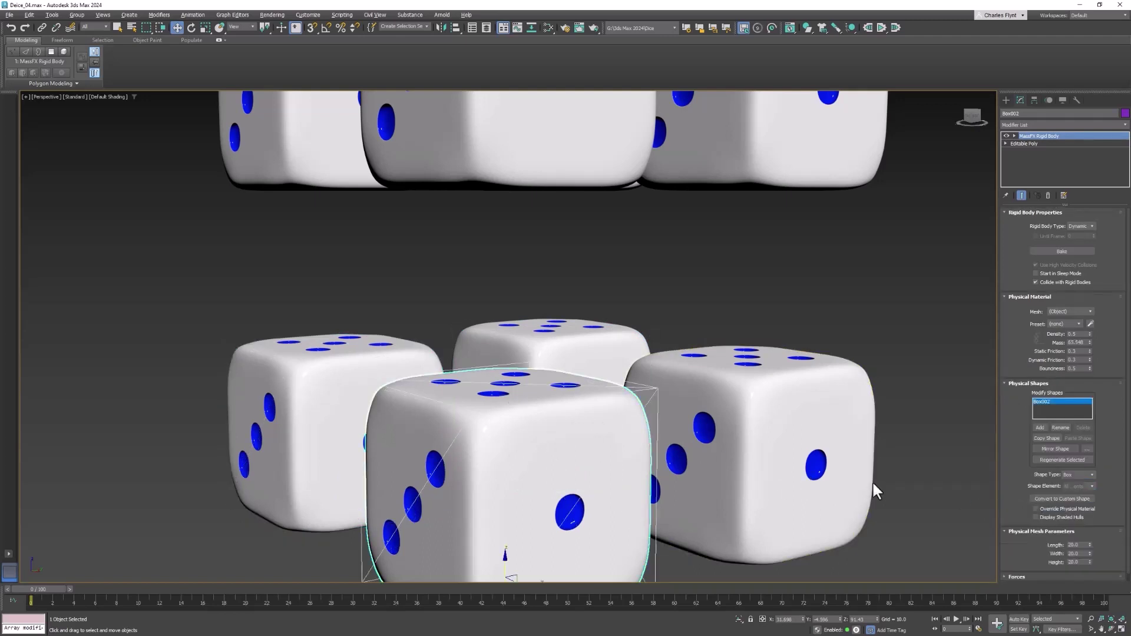
{"action": "left_click", "coordinate": [1092, 475]}
{"action": "left_click", "coordinate": [1091, 494]}
{"action": "left_click", "coordinate": [594, 333]}
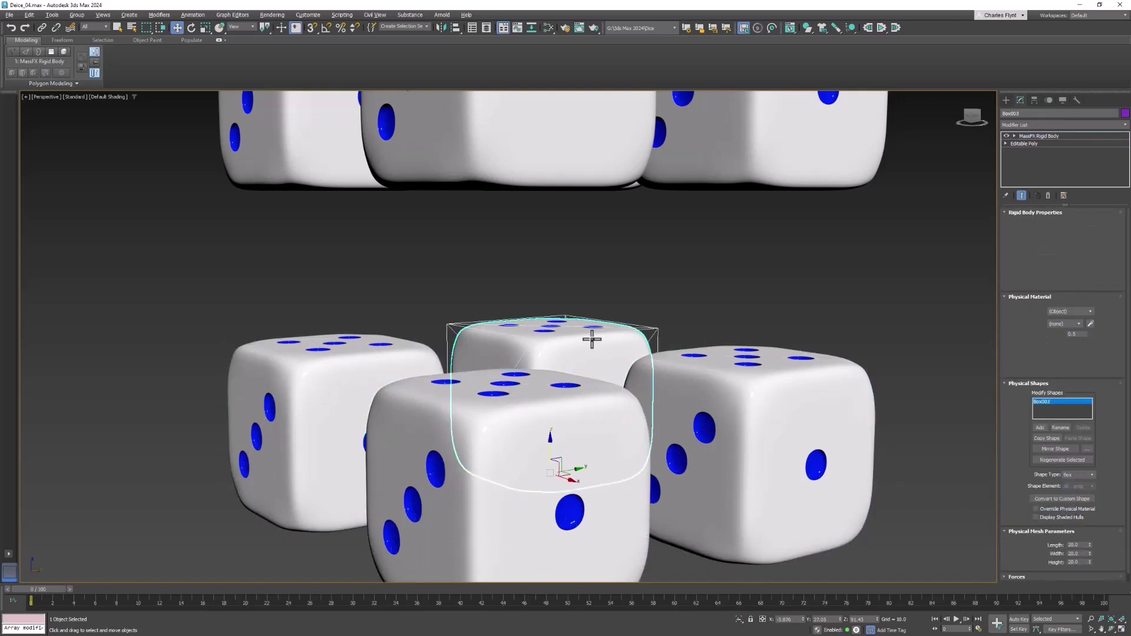
{"action": "scroll", "coordinate": [593, 333], "scroll_direction": "down", "scroll_amount": 5}
{"action": "middle_click_drag", "start_coordinate": [661, 411], "coordinate": [647, 439]}
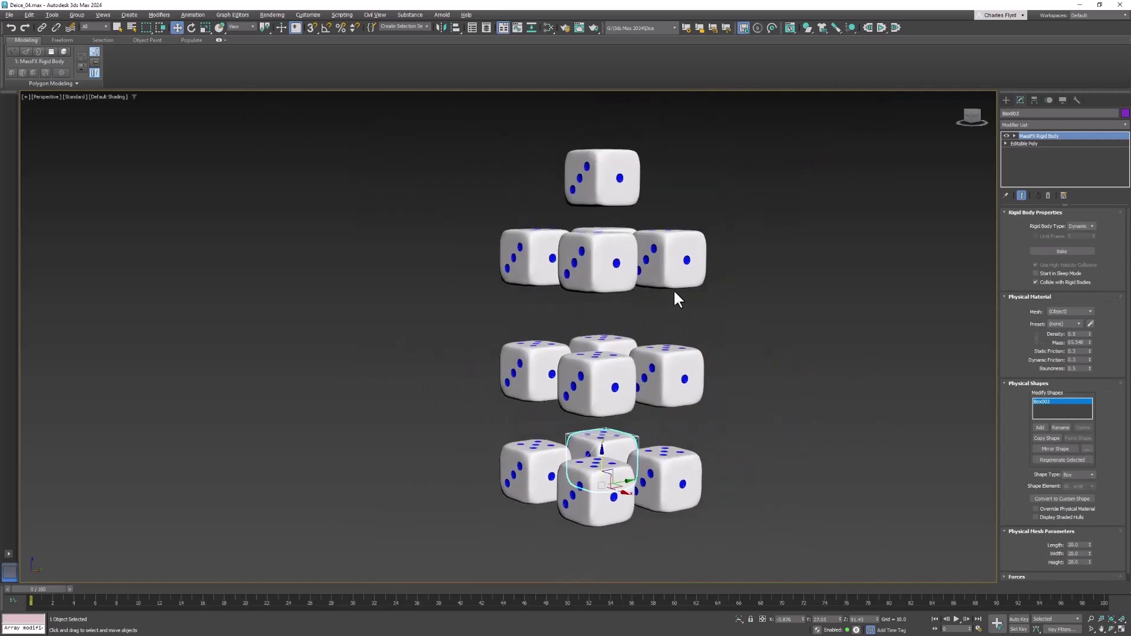
{"action": "left_click", "coordinate": [612, 270]}
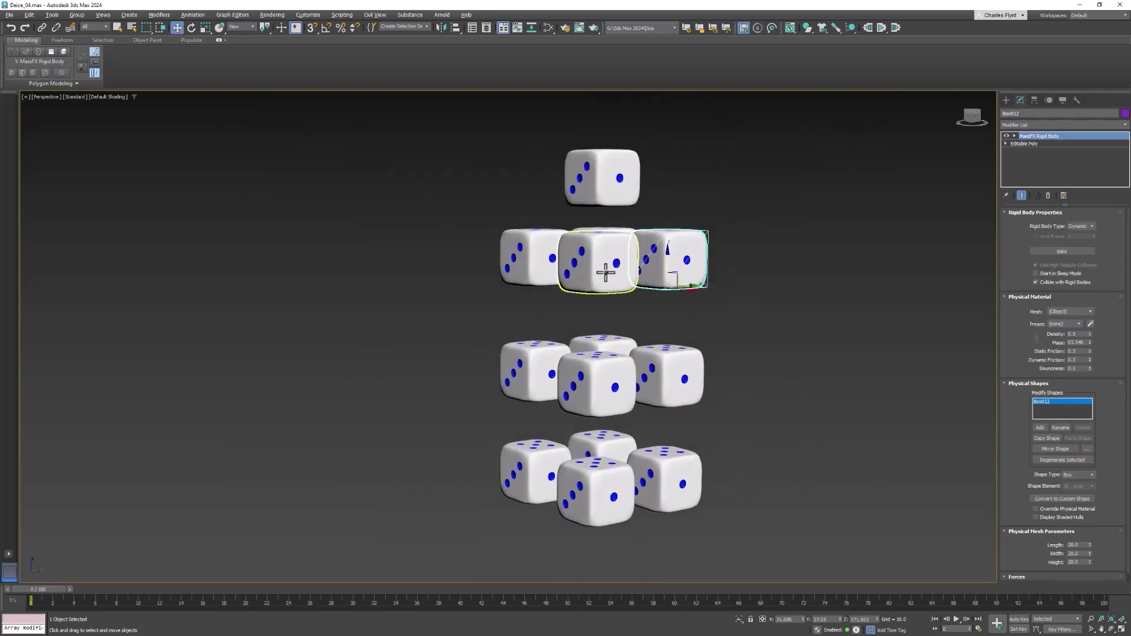
{"action": "left_click", "coordinate": [541, 265]}
{"action": "middle_click_drag", "start_coordinate": [768, 295], "coordinate": [683, 324]}
{"action": "scroll", "coordinate": [749, 305], "scroll_direction": "down", "scroll_amount": 3}
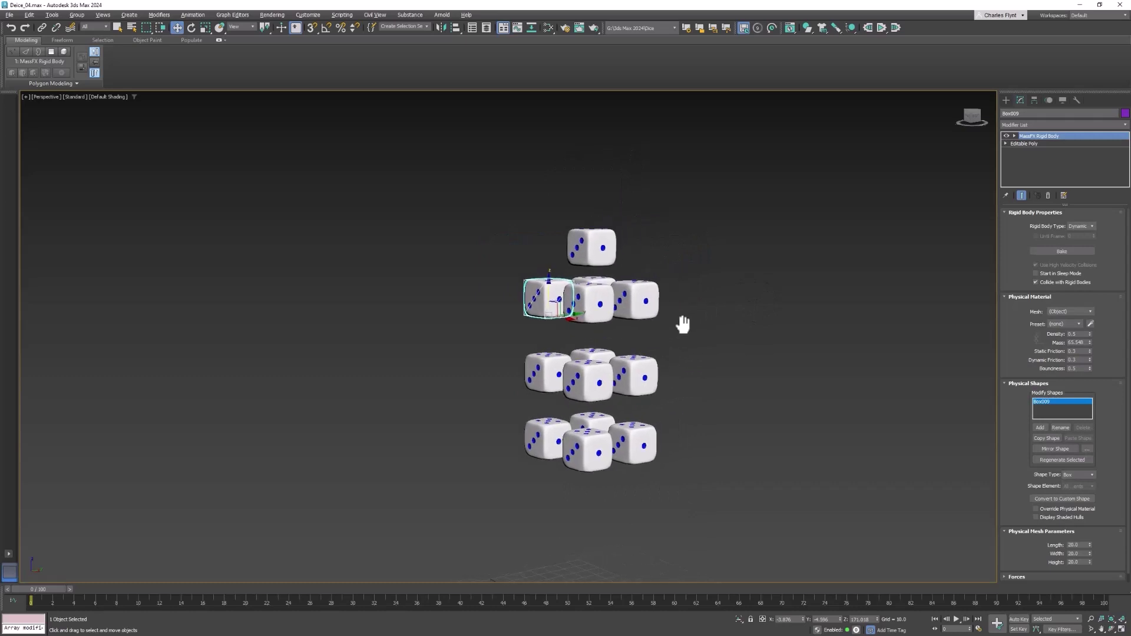
{"action": "middle_click_drag", "start_coordinate": [742, 277], "coordinate": [719, 277]}
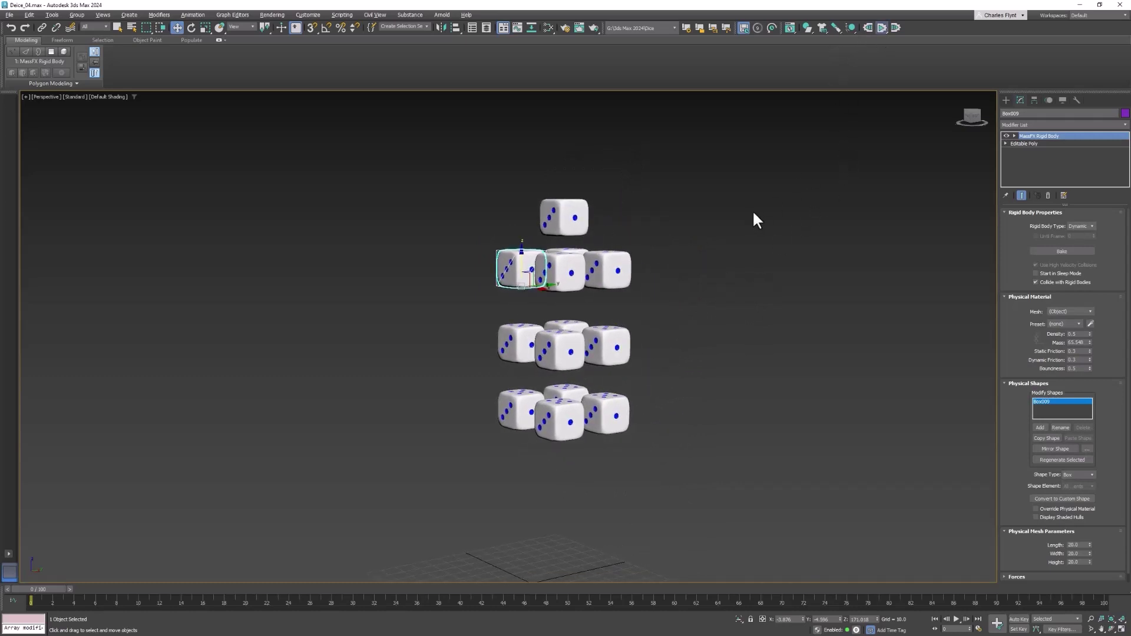
{"action": "key", "text": "/"}
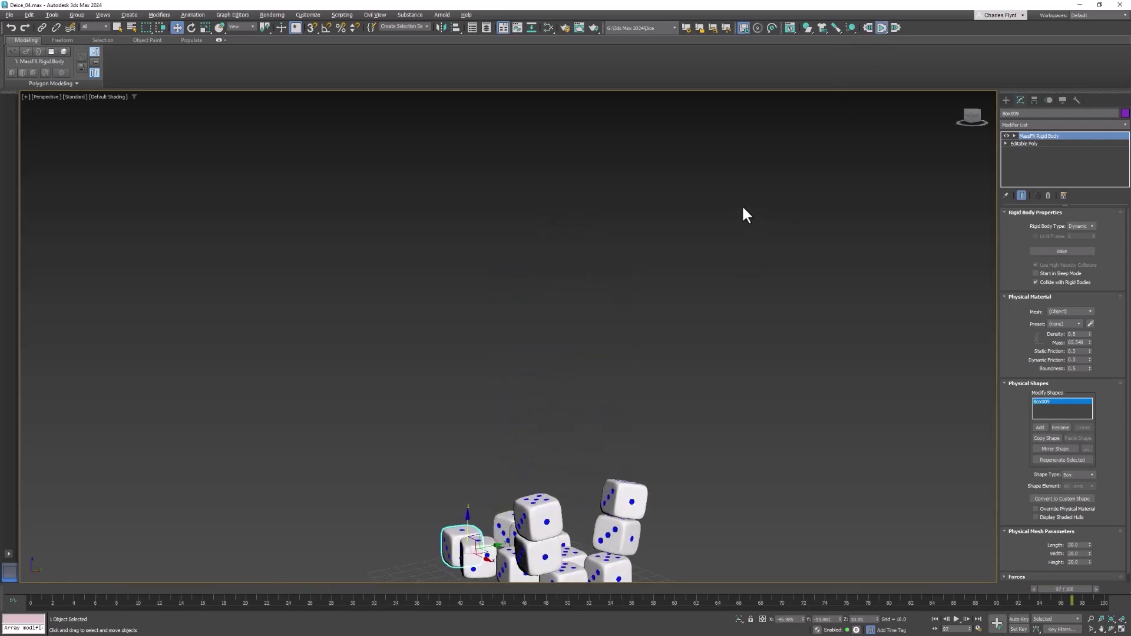
{"action": "left_click", "coordinate": [868, 27]}
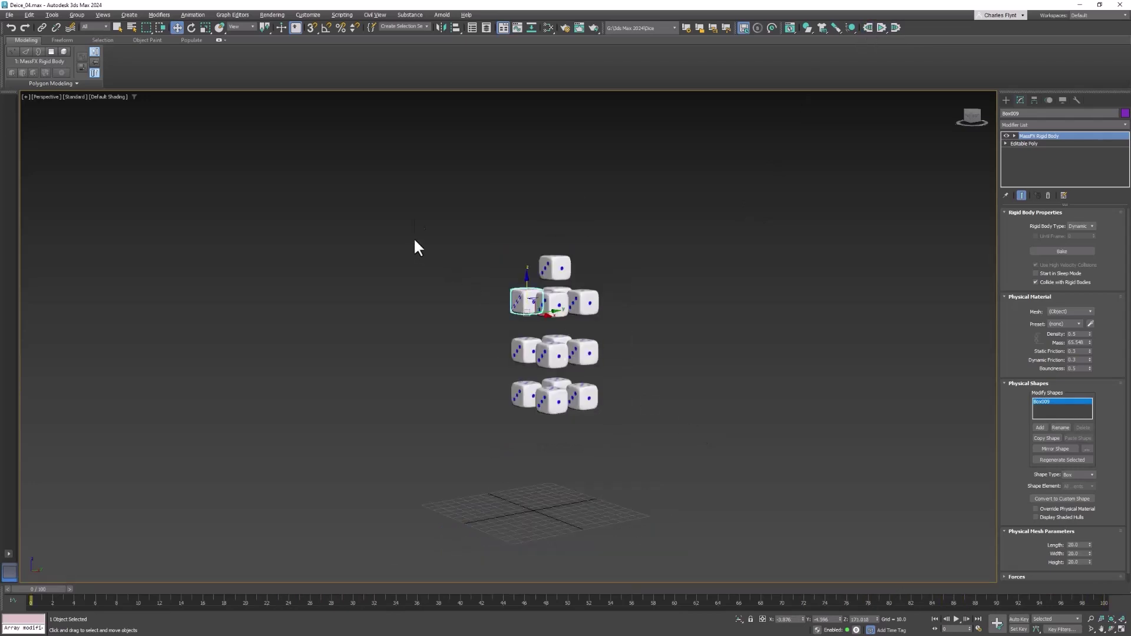
{"action": "left_click_drag", "start_coordinate": [663, 465], "coordinate": [663, 465]}
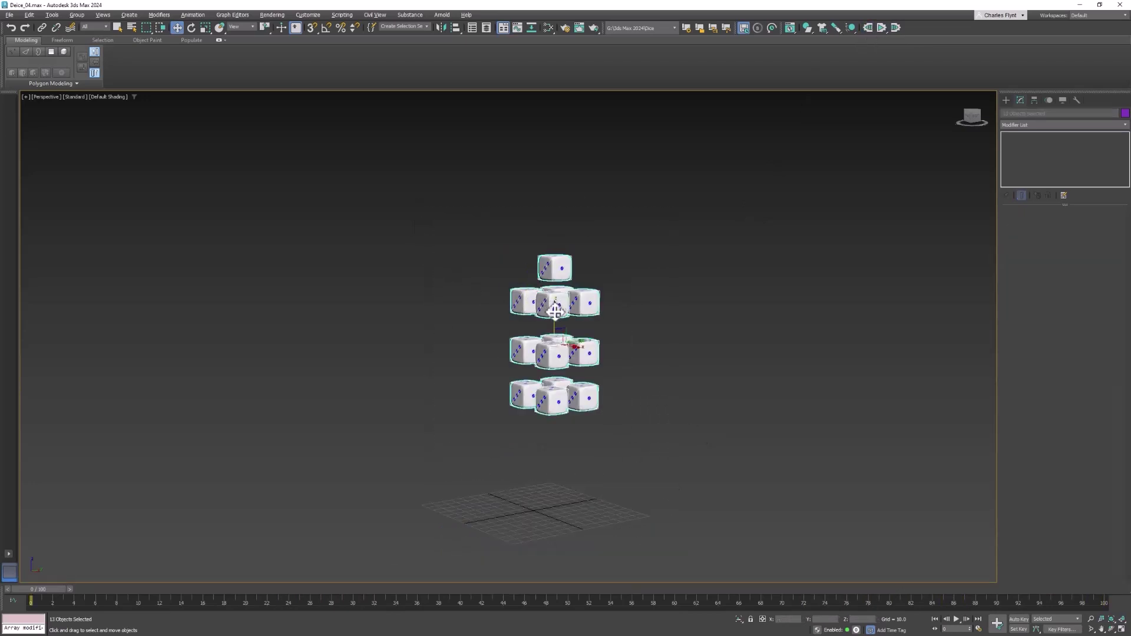
- Raise the dice higher and draw a Plane beneath them in the Top view
{"action": "left_click_drag", "start_coordinate": [552, 306], "coordinate": [554, 234]}
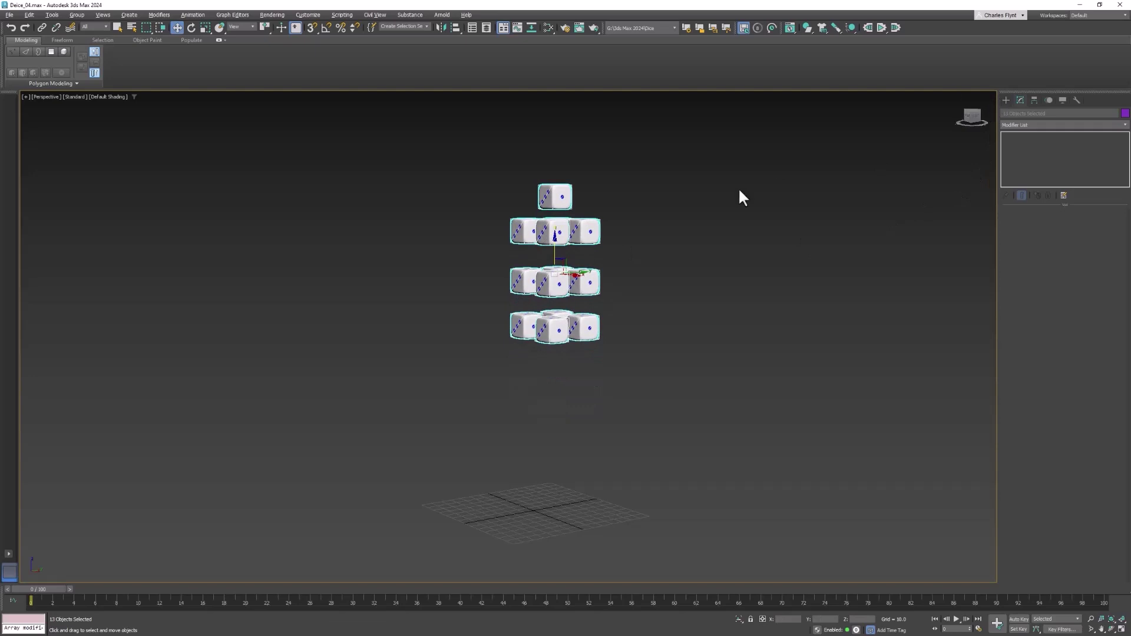
{"action": "key", "text": "t"}
{"action": "left_click", "coordinate": [1006, 100]}
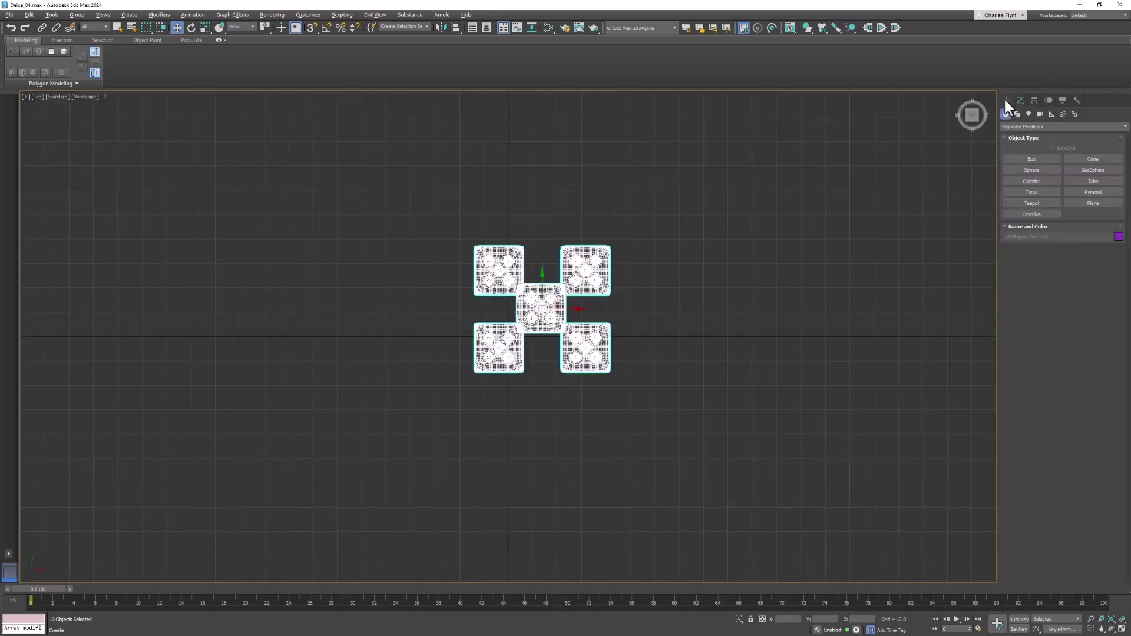
{"action": "left_click", "coordinate": [1095, 203]}
{"action": "scroll", "coordinate": [301, 241], "scroll_direction": "down", "scroll_amount": 4}
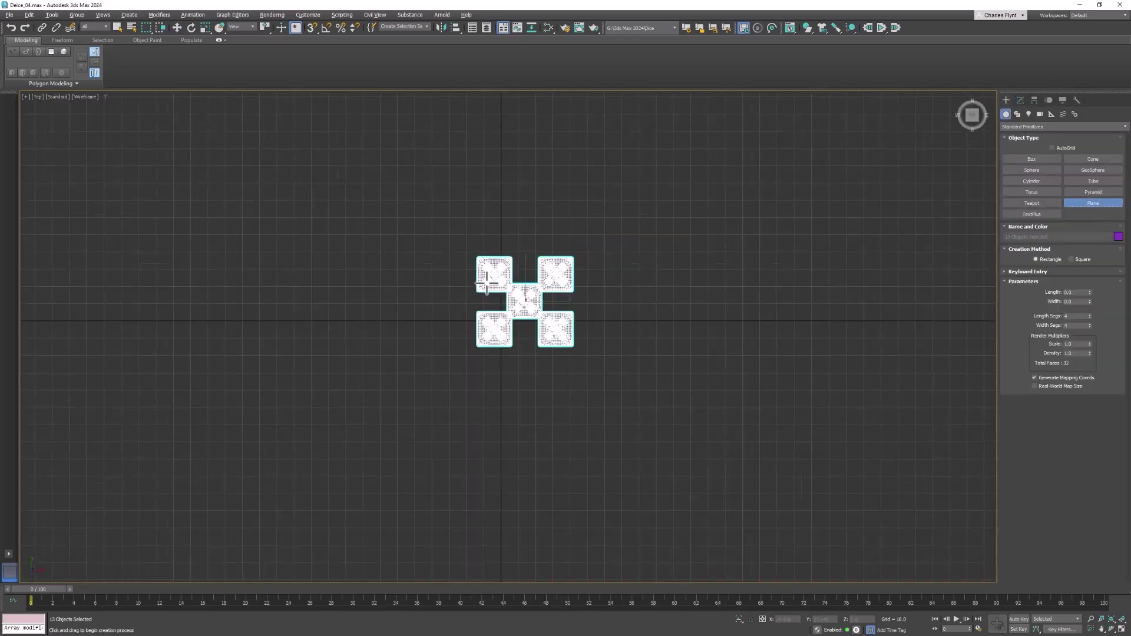
{"action": "left_click_drag", "start_coordinate": [250, 183], "coordinate": [622, 448]}
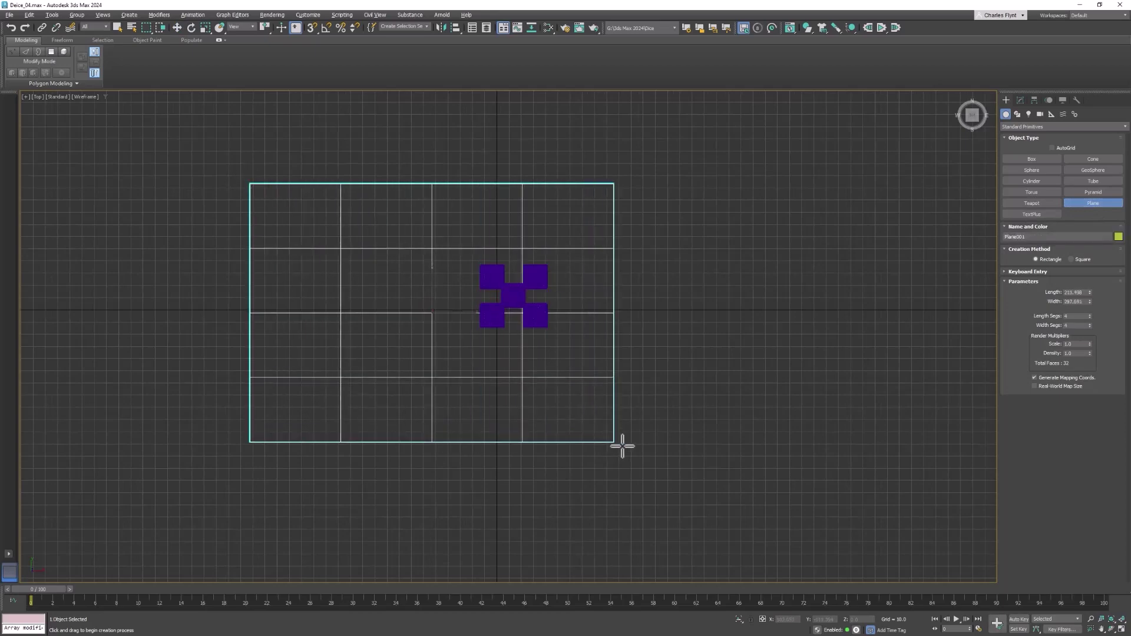
- In the Front view, lift Plane001 toward the dice and tilt it about 29°
{"action": "key", "text": "f"}
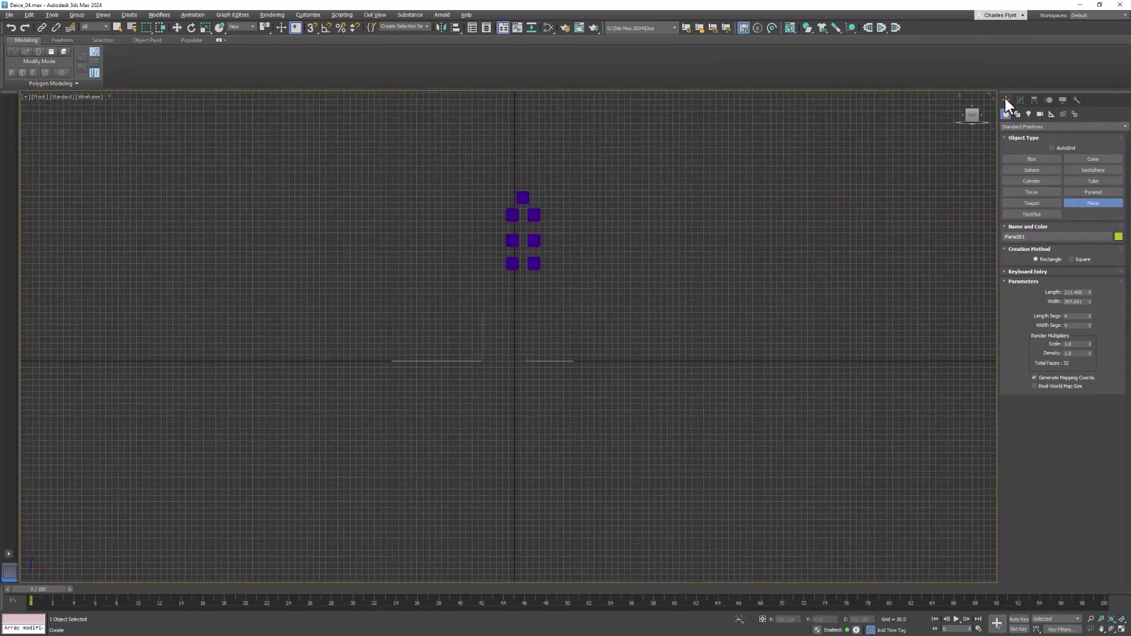
{"action": "left_click", "coordinate": [1020, 100]}
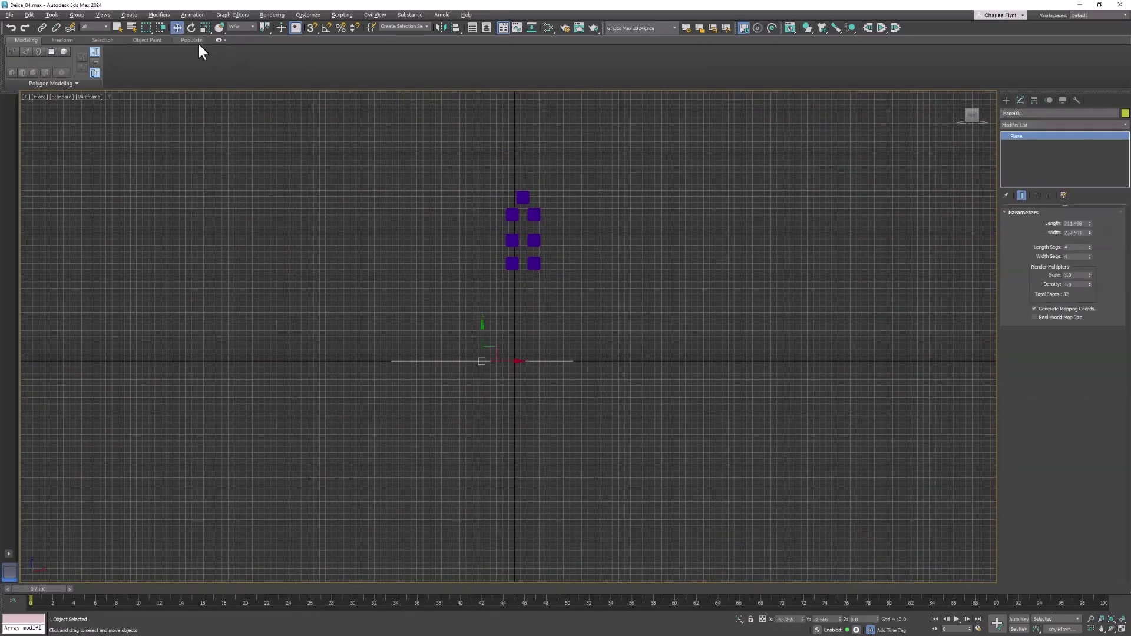
{"action": "left_click_drag", "start_coordinate": [489, 343], "coordinate": [507, 283]}
{"action": "left_click", "coordinate": [191, 28]}
{"action": "left_click", "coordinate": [177, 28]}
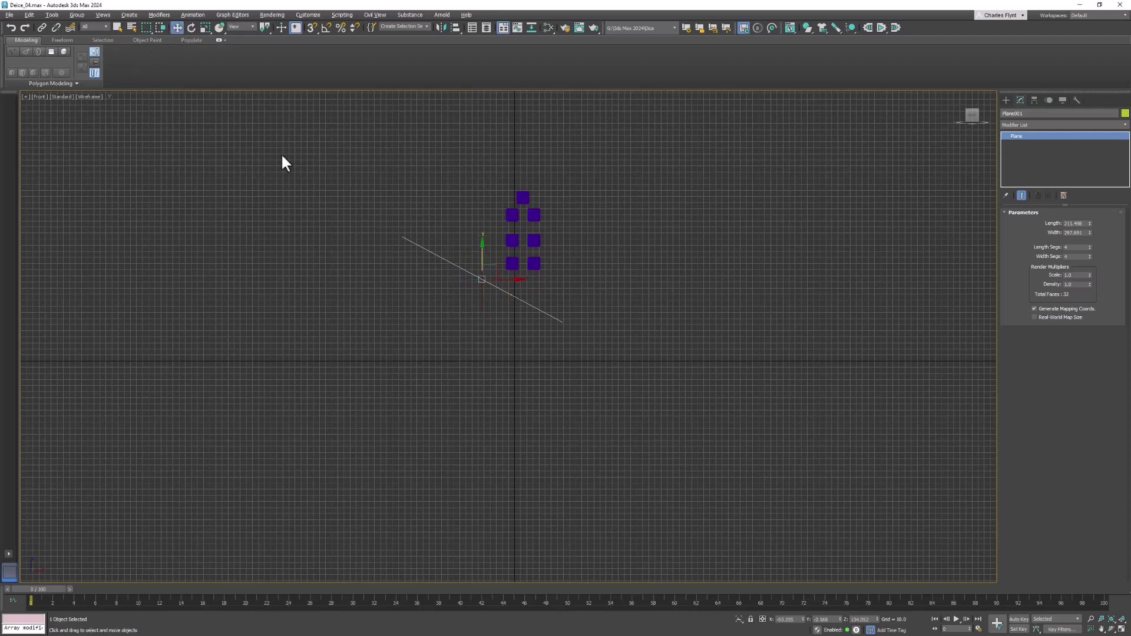
{"action": "left_click", "coordinate": [493, 270]}
{"action": "left_click", "coordinate": [479, 278]}
{"action": "left_click_drag", "start_coordinate": [495, 265], "coordinate": [504, 269]}
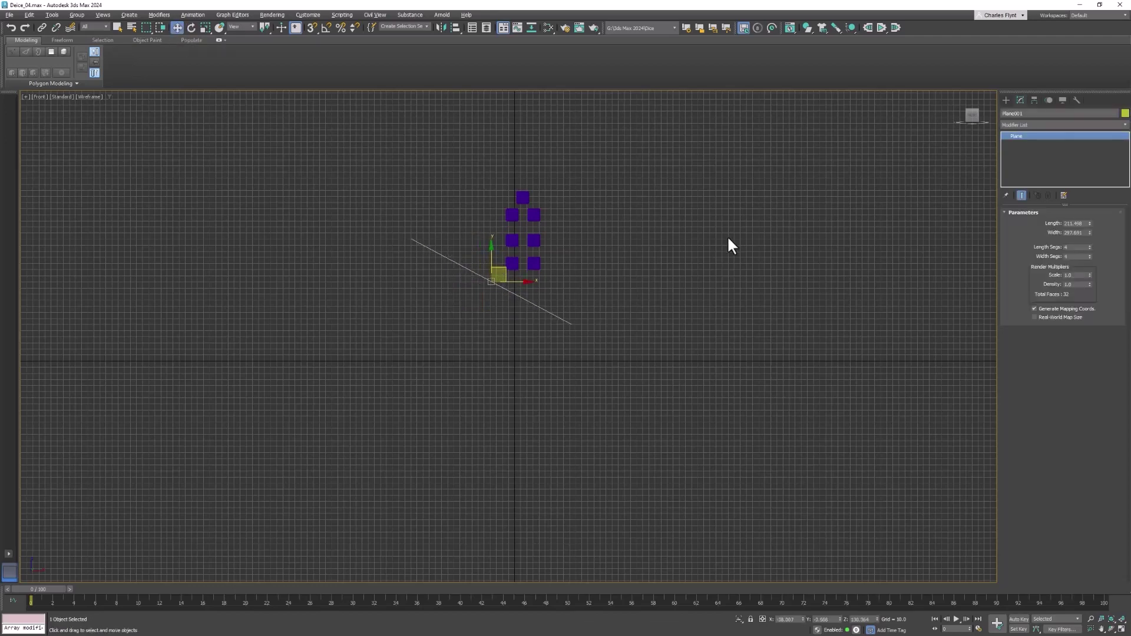
- Test-simulate, make Plane001 a Static Rigid Body, and replay to check the dice collisions
{"action": "key", "text": "p"}
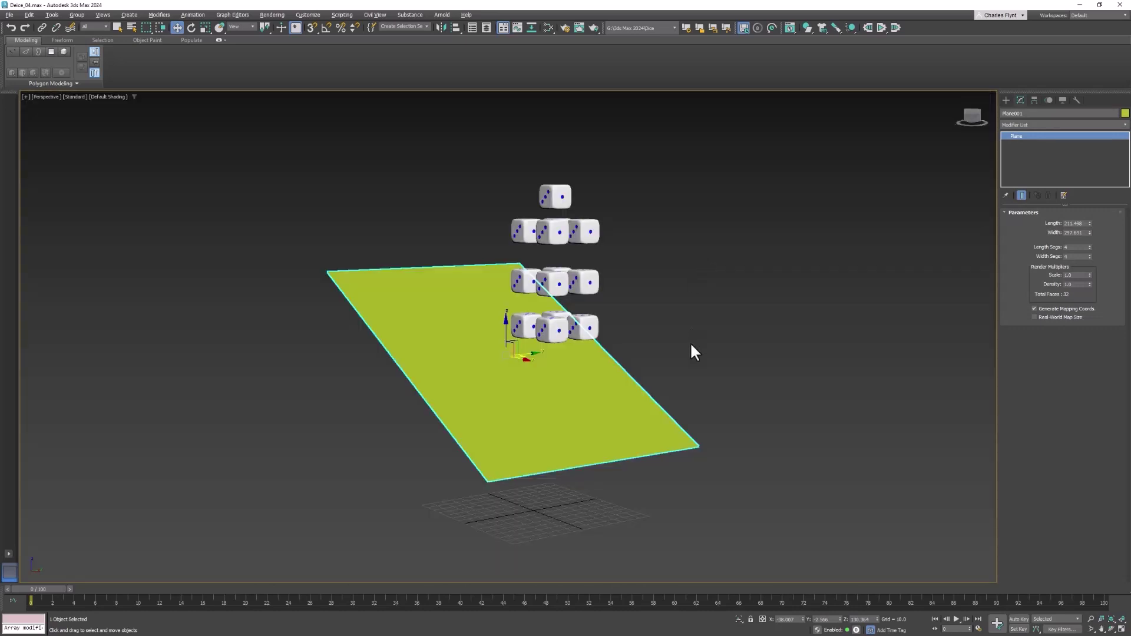
{"action": "middle_click_drag", "start_coordinate": [589, 476], "coordinate": [606, 449], "text": "alt"}
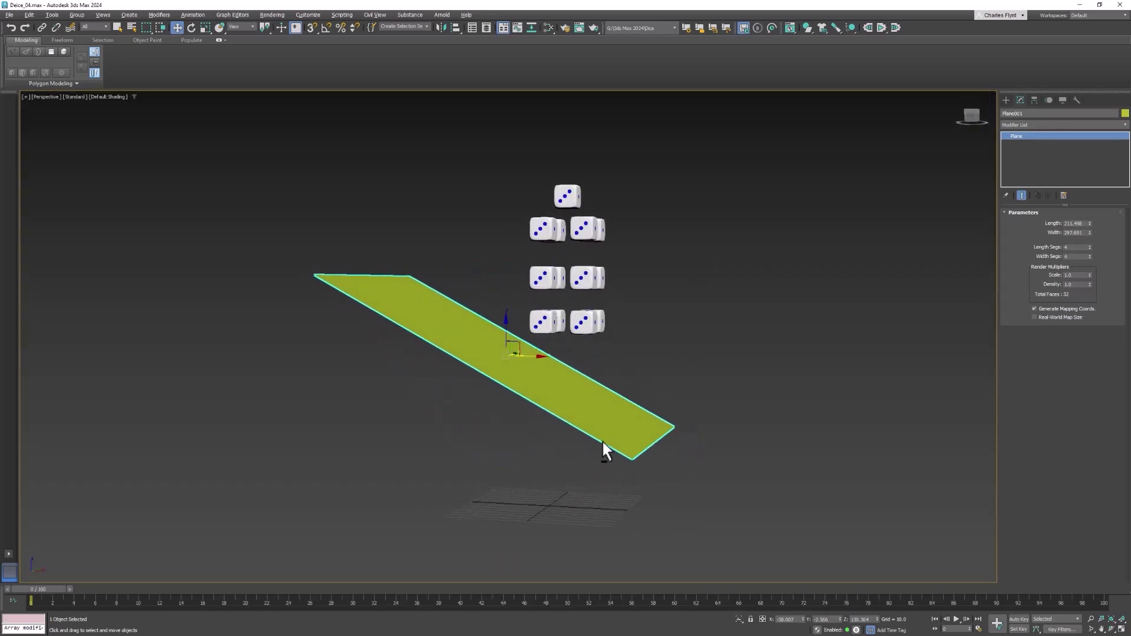
{"action": "left_click", "coordinate": [882, 28]}
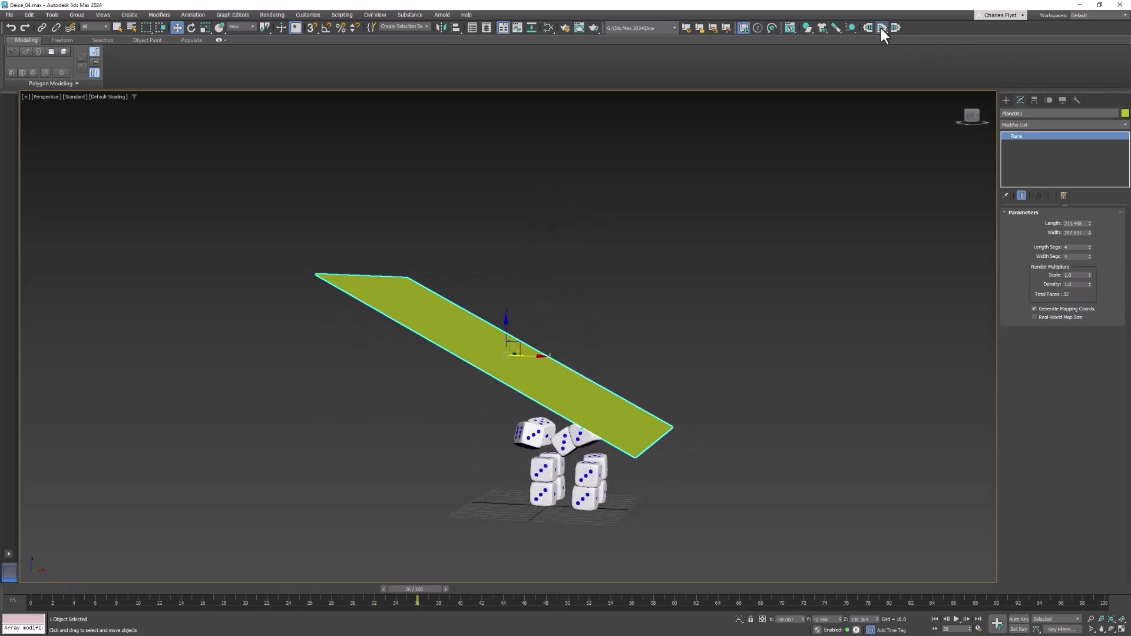
{"action": "left_click", "coordinate": [868, 28]}
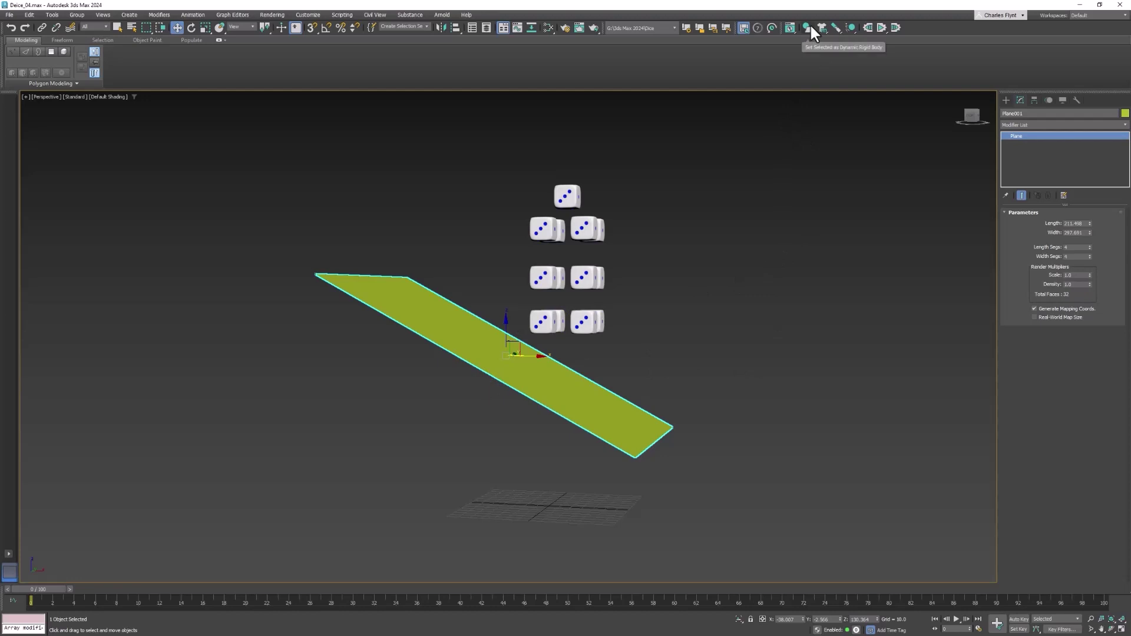
{"action": "left_click_drag", "start_coordinate": [808, 23], "coordinate": [849, 72]}
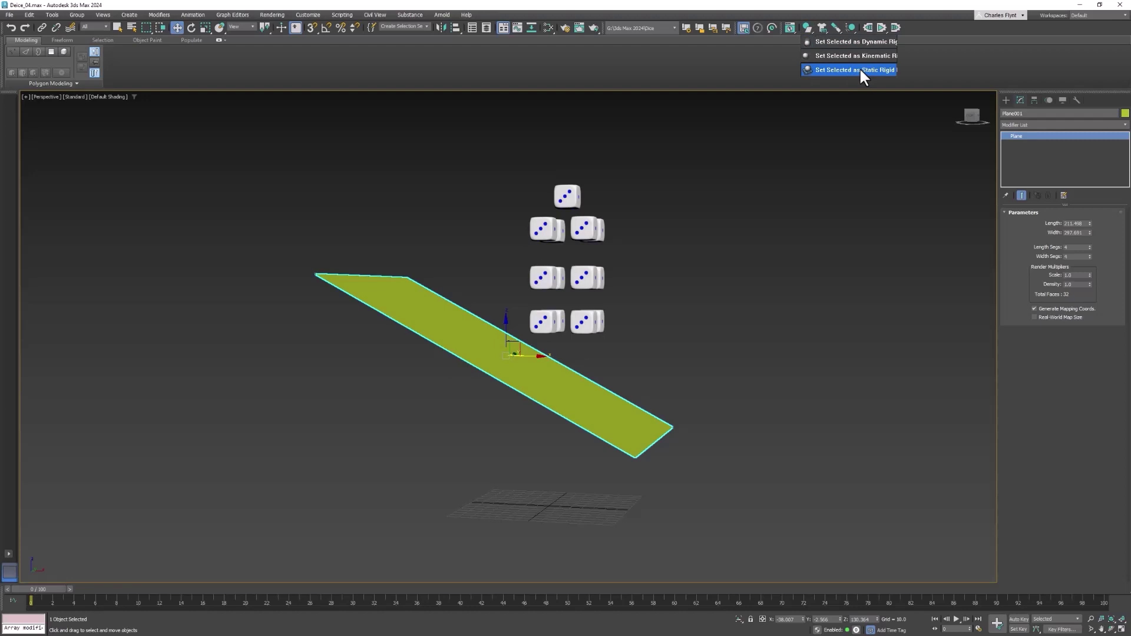
{"action": "left_click_drag", "start_coordinate": [860, 67], "coordinate": [860, 67]}
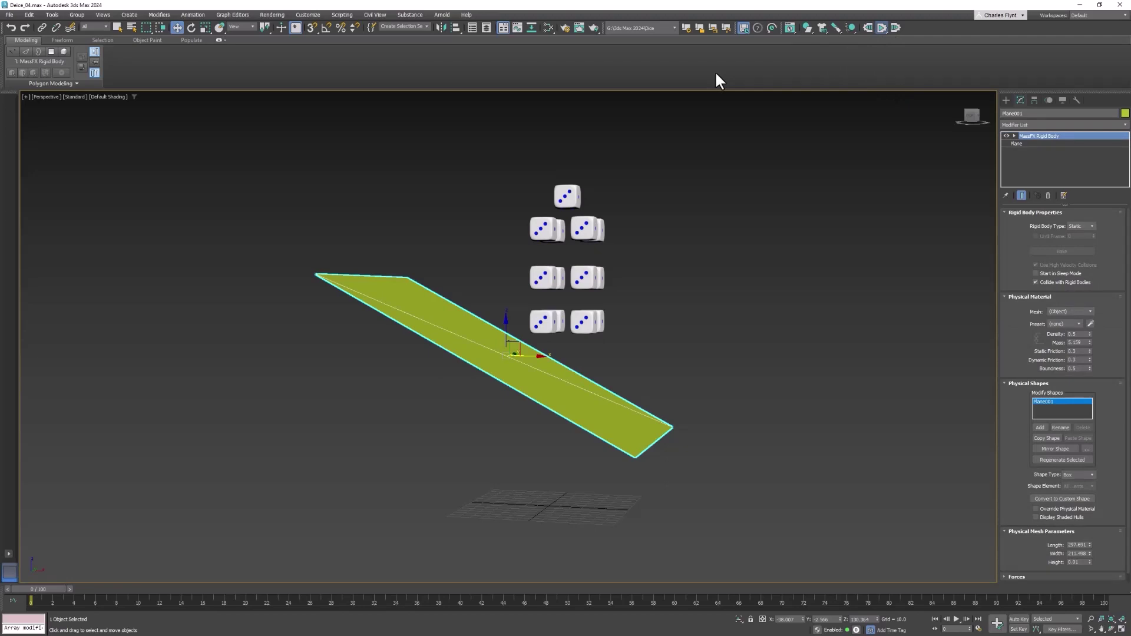
{"action": "key", "text": "slash"}
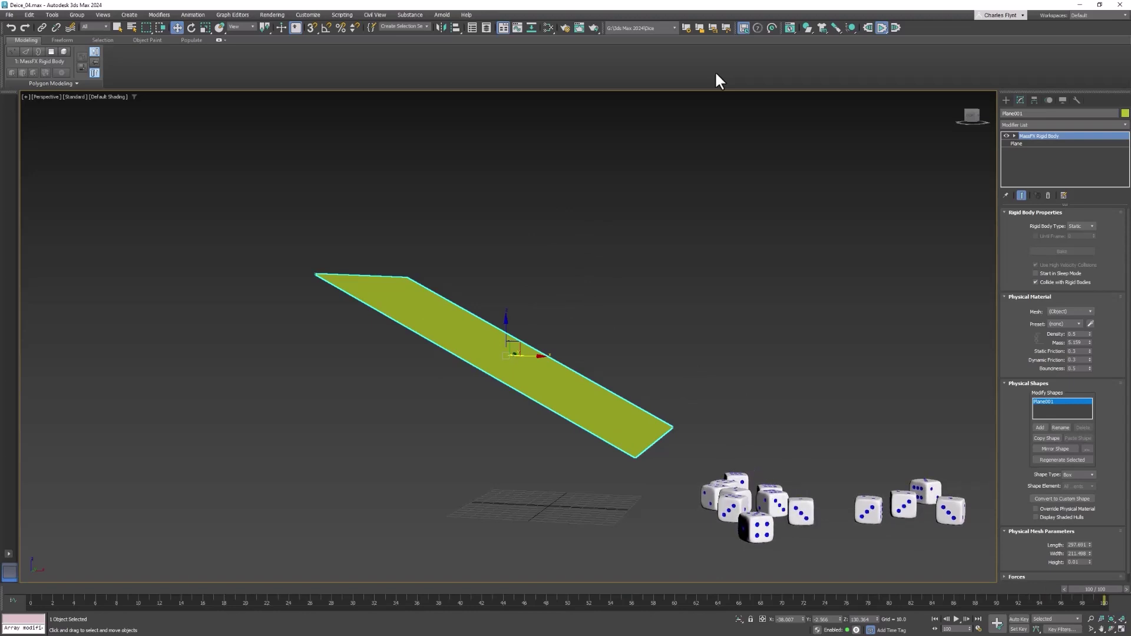
- Reset the simulation, select all the dice and lift them higher along Z
{"action": "left_click", "coordinate": [868, 28]}
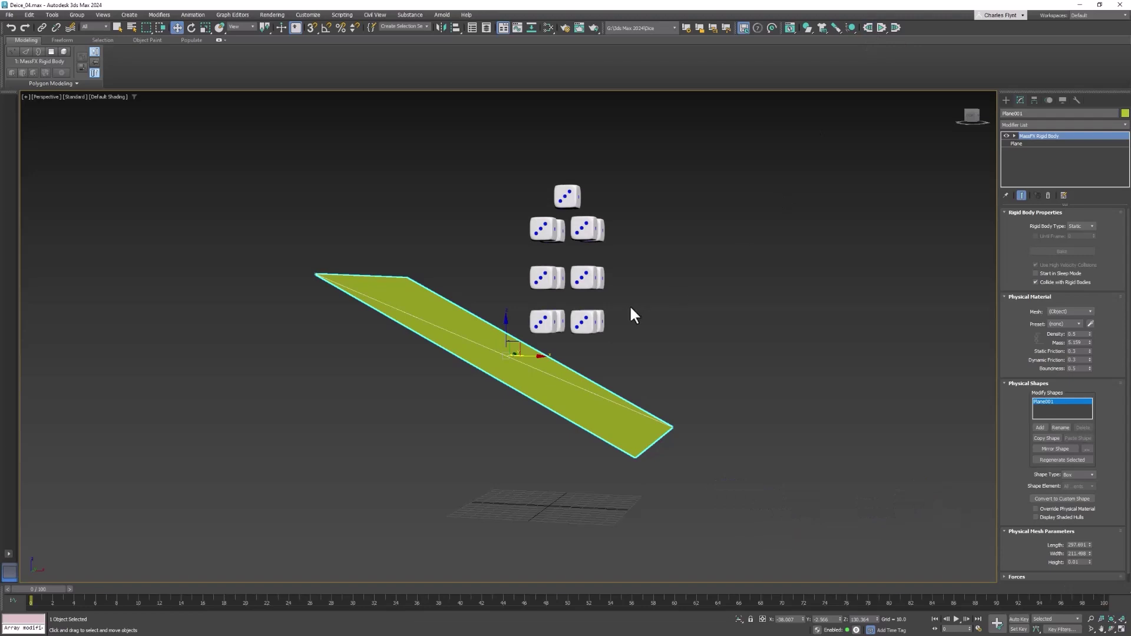
{"action": "middle_click_drag", "start_coordinate": [581, 346], "coordinate": [586, 384]}
{"action": "left_click_drag", "start_coordinate": [521, 188], "coordinate": [638, 338]}
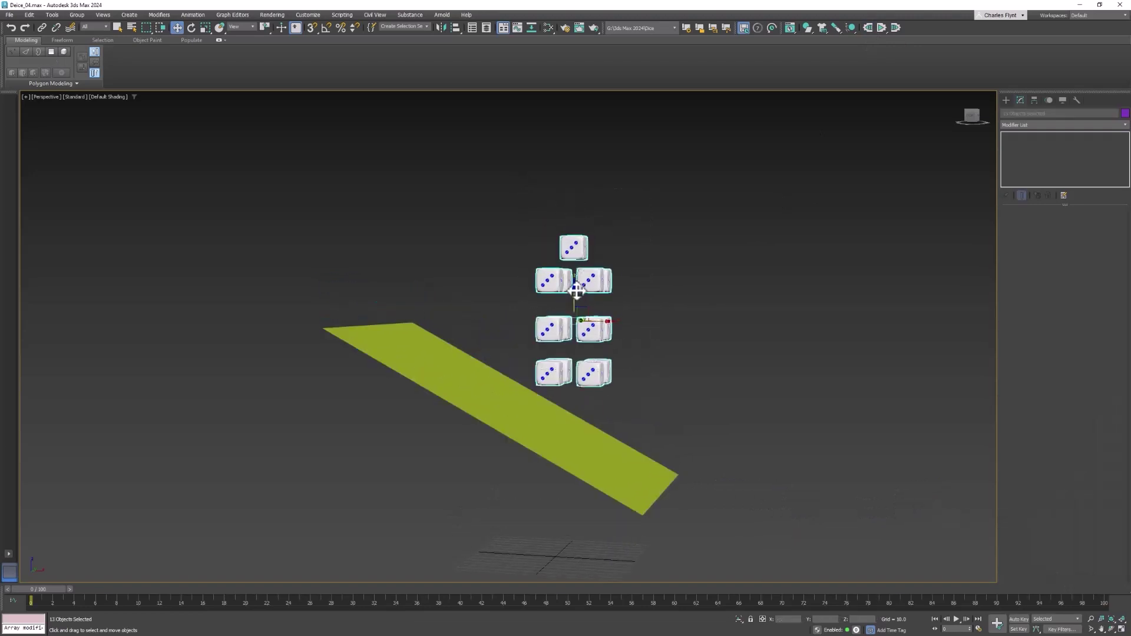
{"action": "left_click_drag", "start_coordinate": [576, 285], "coordinate": [498, 193]}
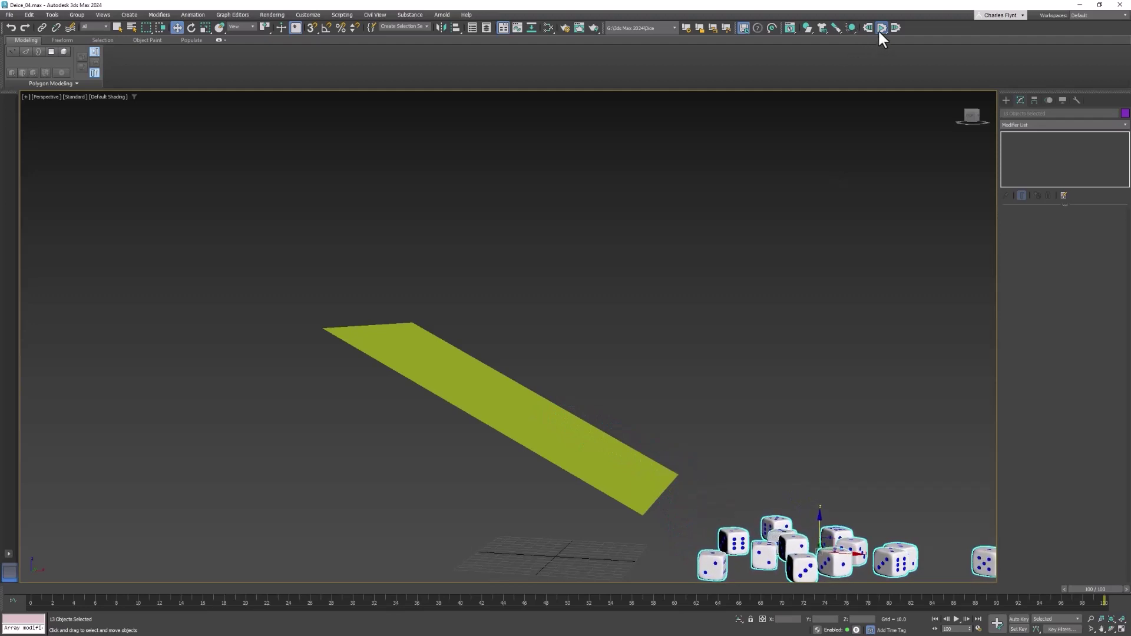
{"action": "middle_click_drag", "start_coordinate": [797, 467], "coordinate": [709, 412]}
{"action": "middle_click_drag", "start_coordinate": [734, 516], "coordinate": [1034, 524], "text": "alt"}
{"action": "scroll", "coordinate": [804, 511], "scroll_direction": "up", "scroll_amount": 3}
{"action": "middle_click_drag", "start_coordinate": [804, 512], "coordinate": [737, 396]}
{"action": "scroll", "coordinate": [752, 390], "scroll_direction": "down", "scroll_amount": 2}
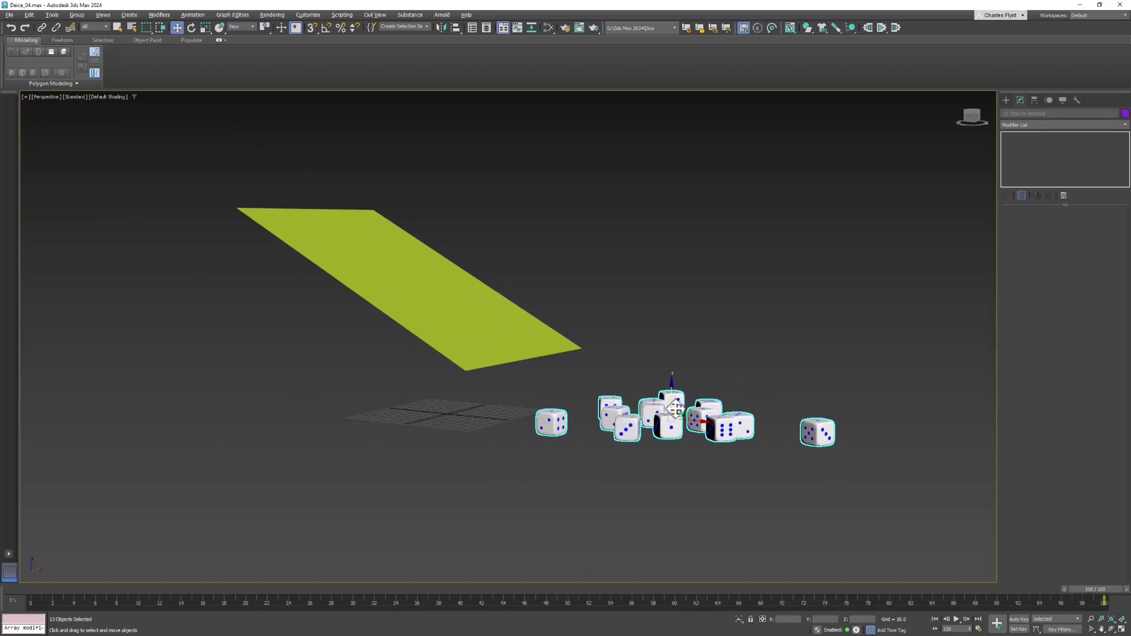
{"action": "middle_click_drag", "start_coordinate": [675, 408], "coordinate": [645, 405]}
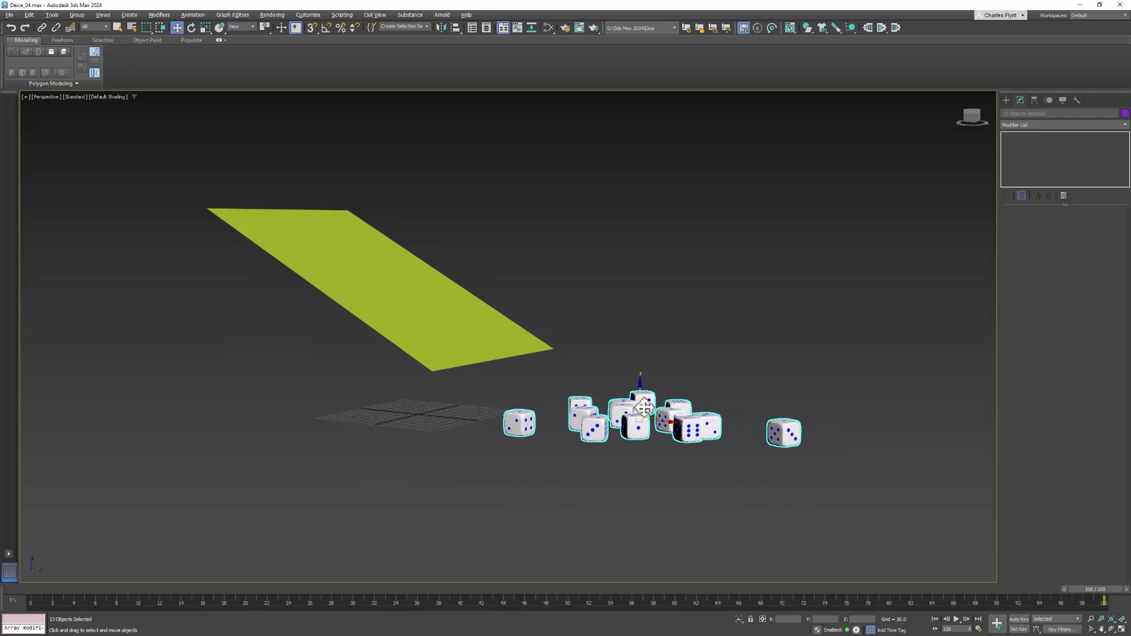